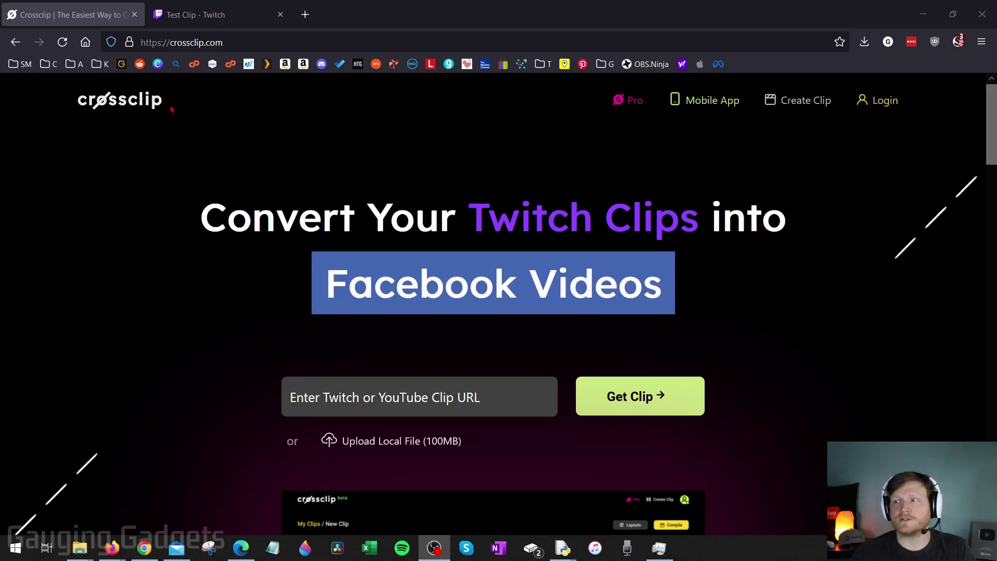
Step: Sign in to Crossclip with the Twitch account and authorize Crossclip's access
left_click(886, 103)
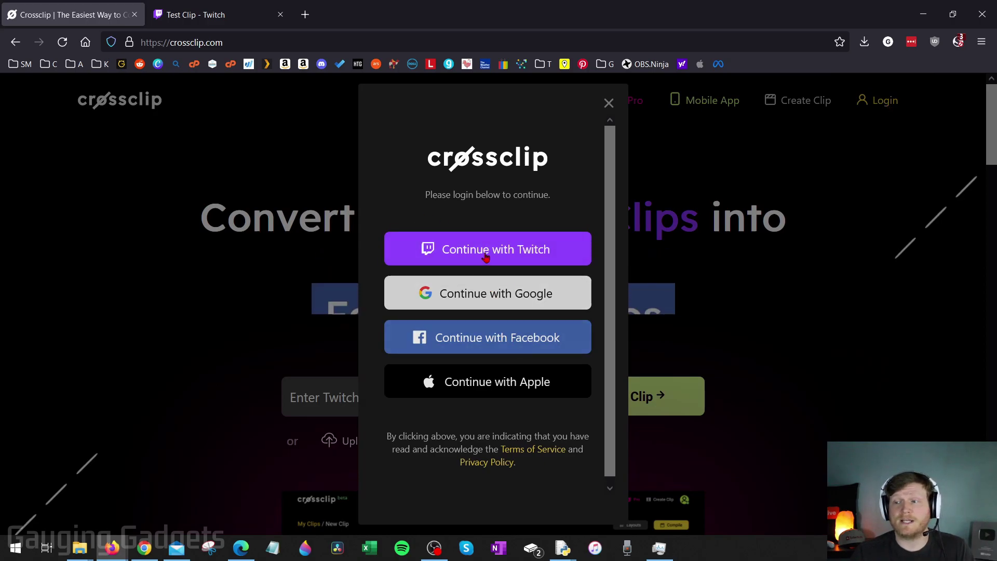
left_click(514, 252)
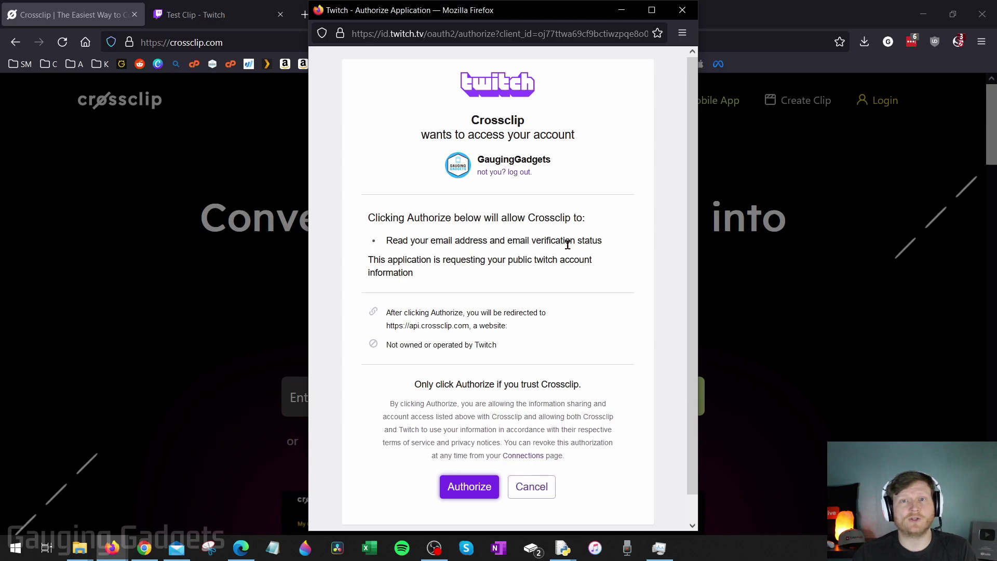
left_click(464, 485)
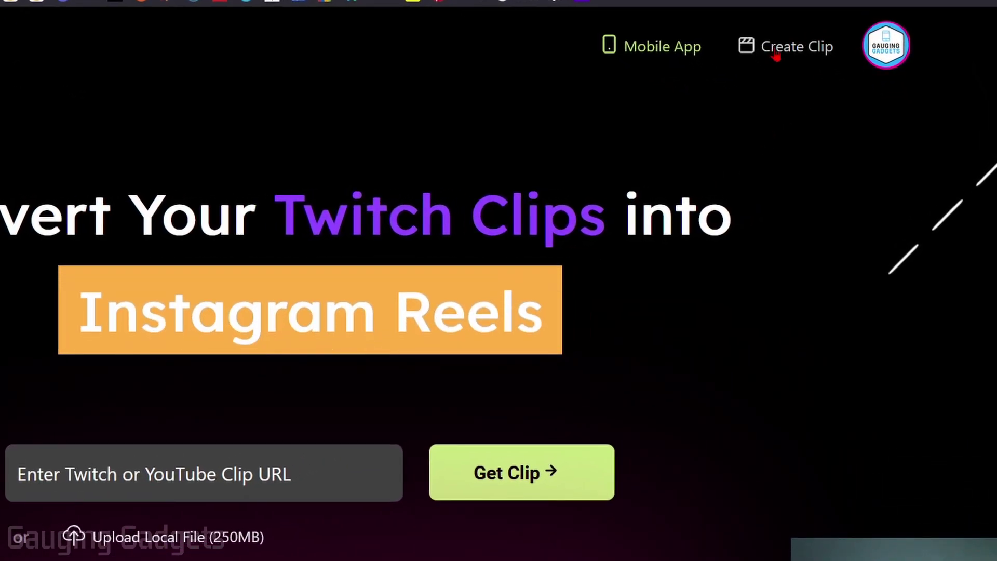
Step: Start a new clip and copy the Twitch Test Clip's URL from its page
left_click(777, 55)
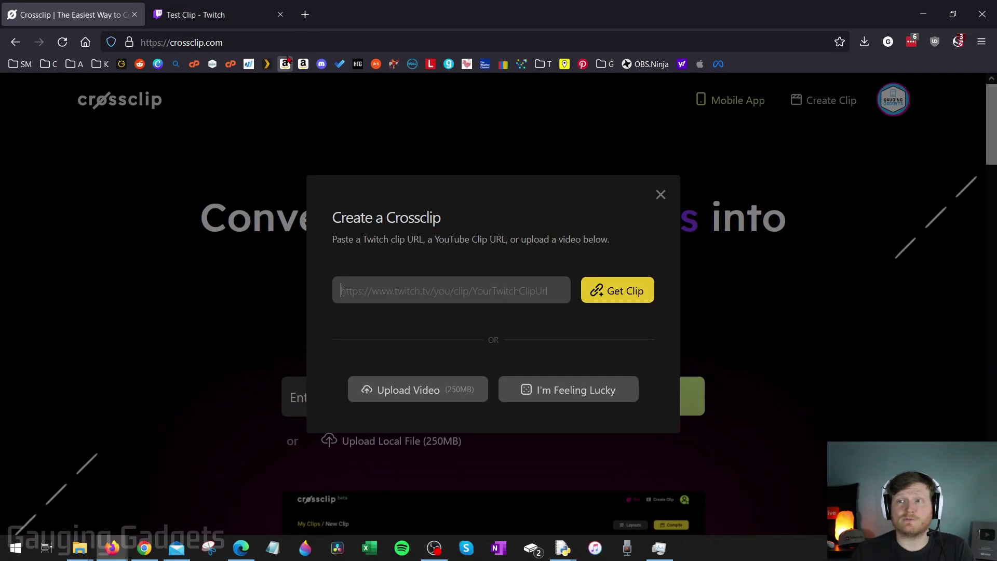
left_click(218, 15)
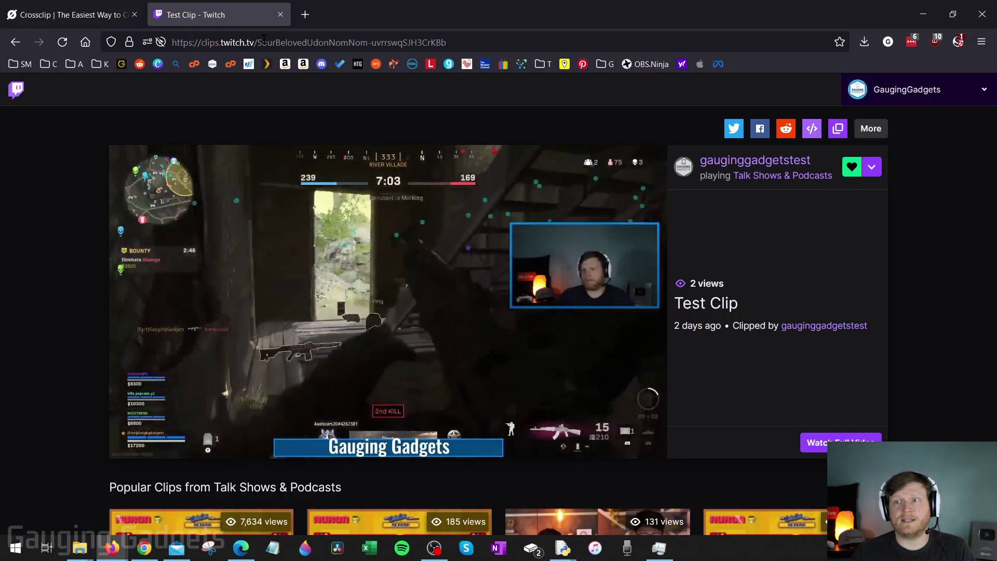
left_click(264, 41)
right_click(264, 41)
key("ctrl+c")
left_click(283, 116)
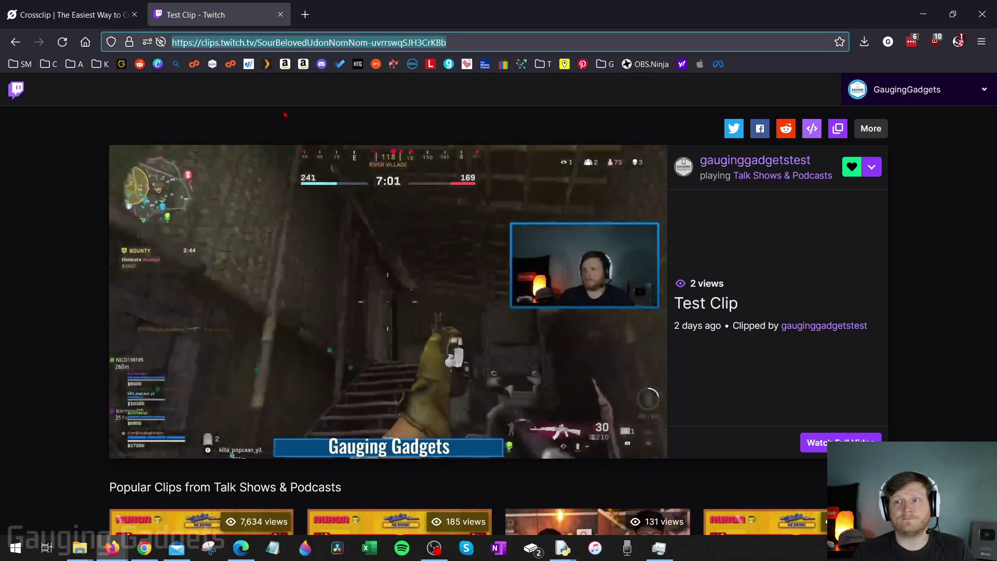
Step: Paste the Twitch clip link into the Create Clip dialog and fetch the clip
left_click(58, 7)
right_click(387, 286)
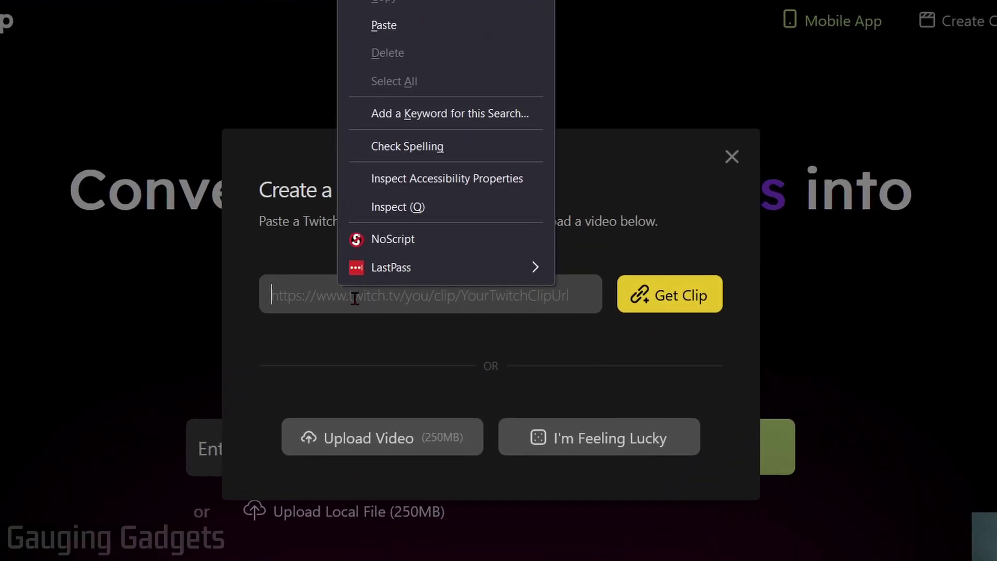
left_click(384, 24)
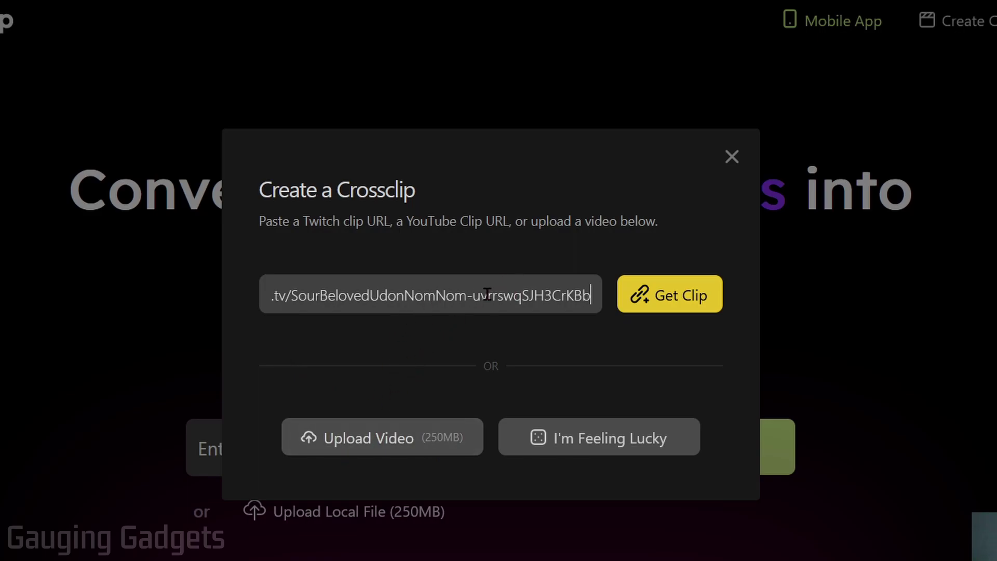
left_click(657, 306)
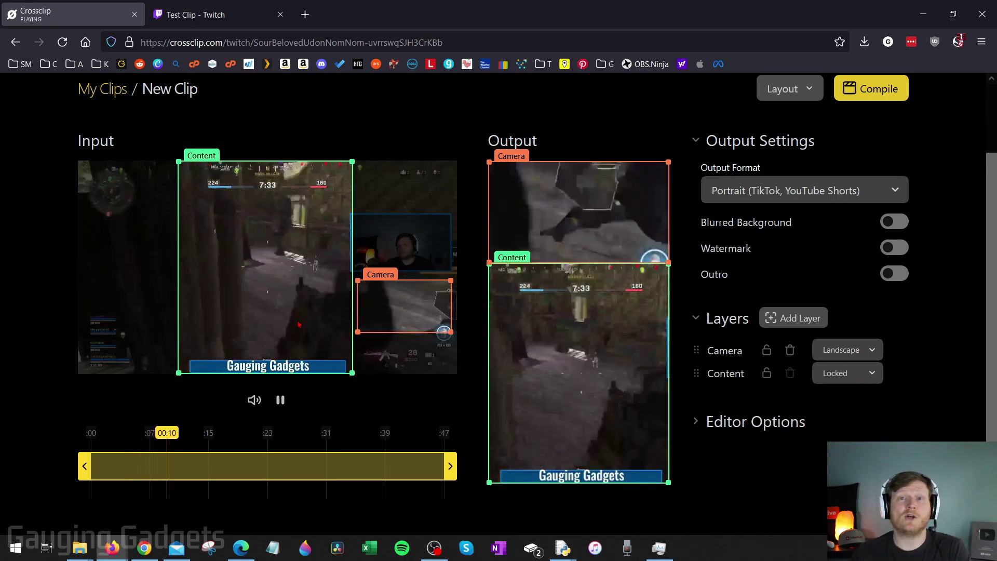
Step: Pause the preview and adjust the Camera crop onto the webcam and the Content crop
left_click(279, 397)
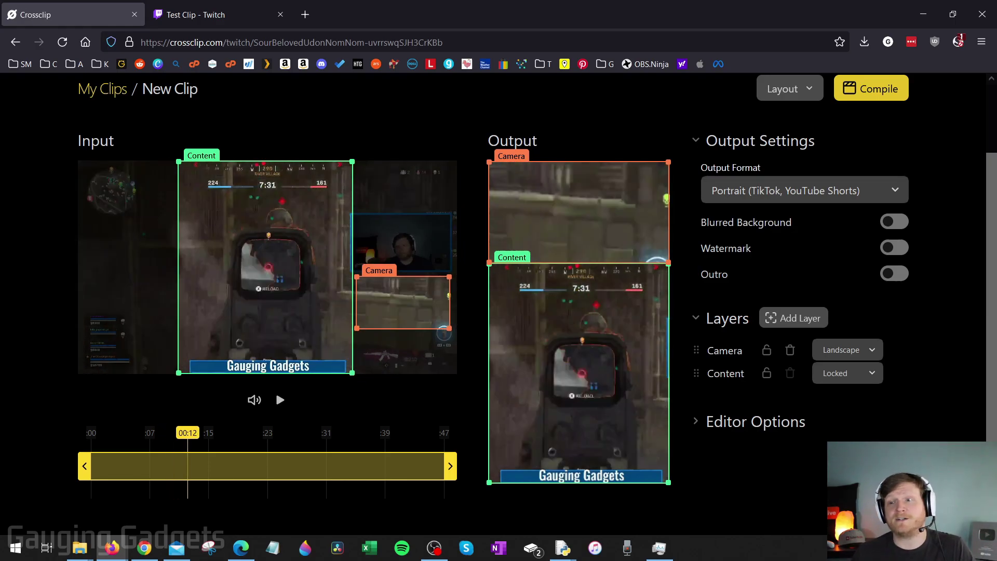
mouse_move(367, 326)
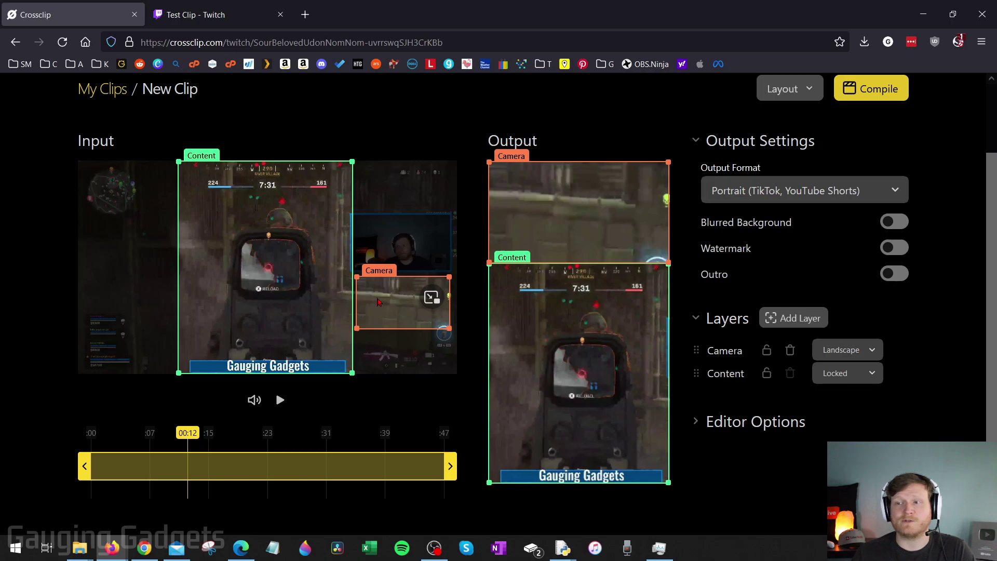
left_click_drag(378, 301, 377, 246)
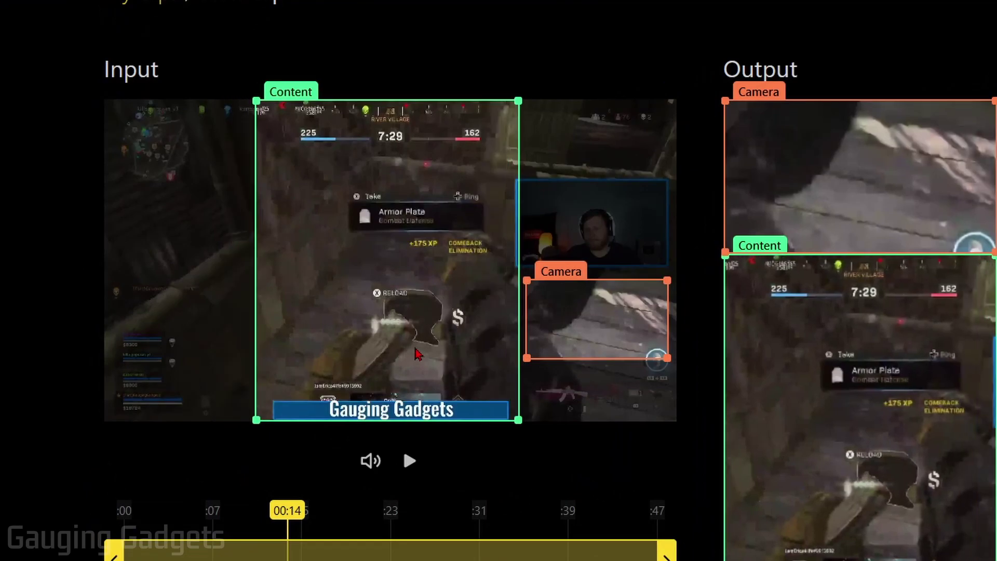
left_click_drag(409, 351, 406, 351)
Step: Trim the clip to run from about 0:07 to 0:39
scroll(306, 518, "down", 2)
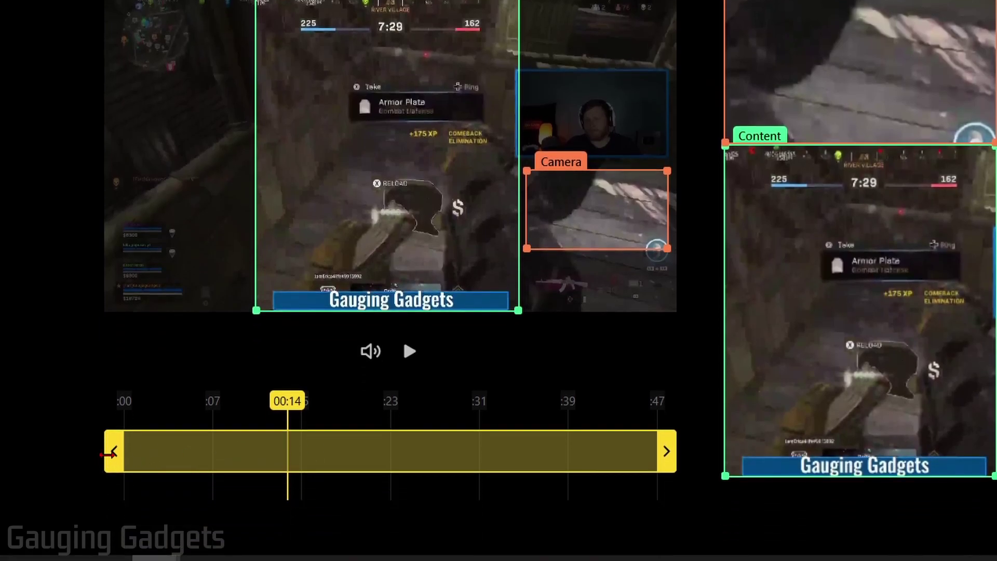
left_click_drag(107, 454, 228, 453)
left_click_drag(658, 457, 562, 450)
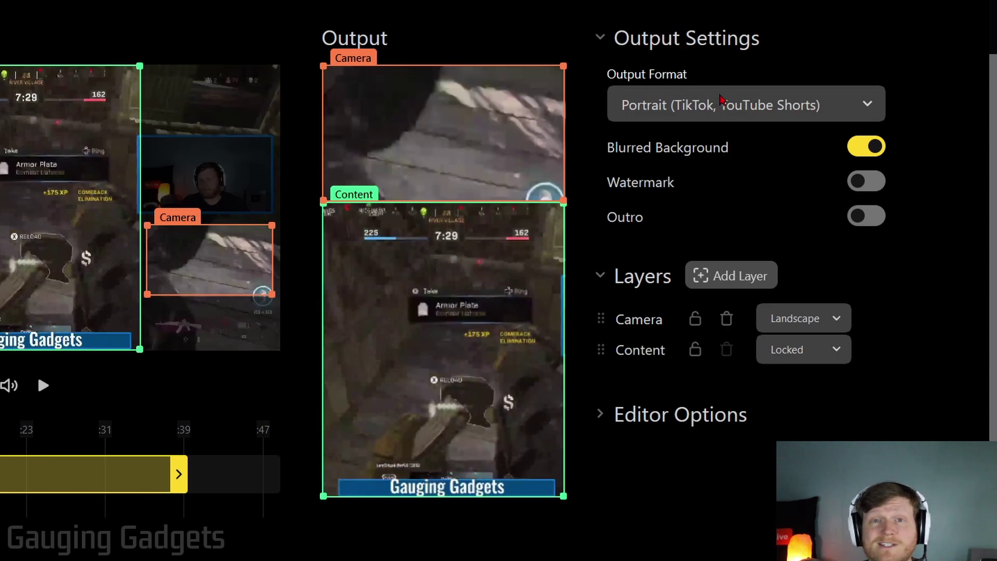
Step: Keep Portrait output, move the webcam layer in the output, and disable Blurred Background
left_click(722, 95)
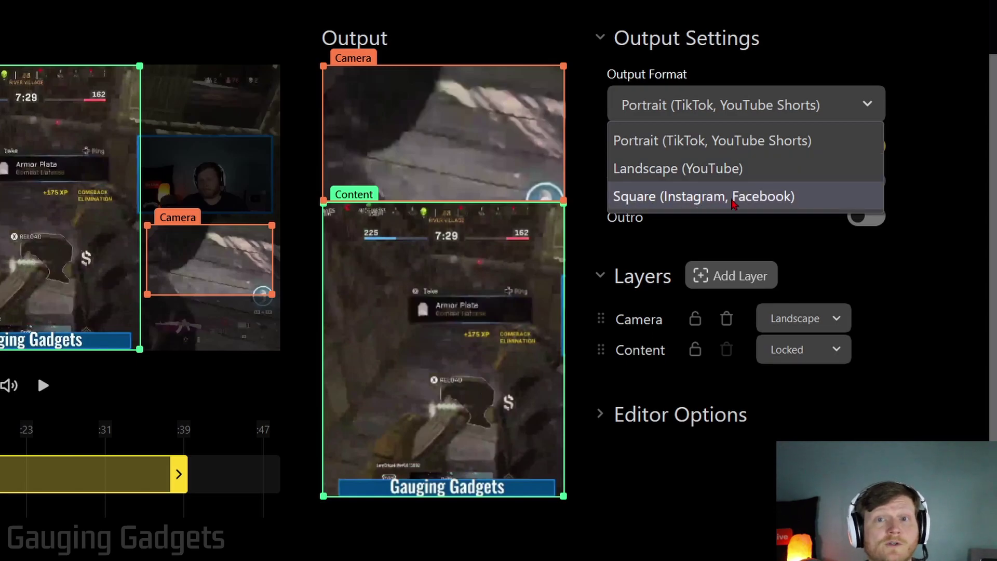
key("Escape")
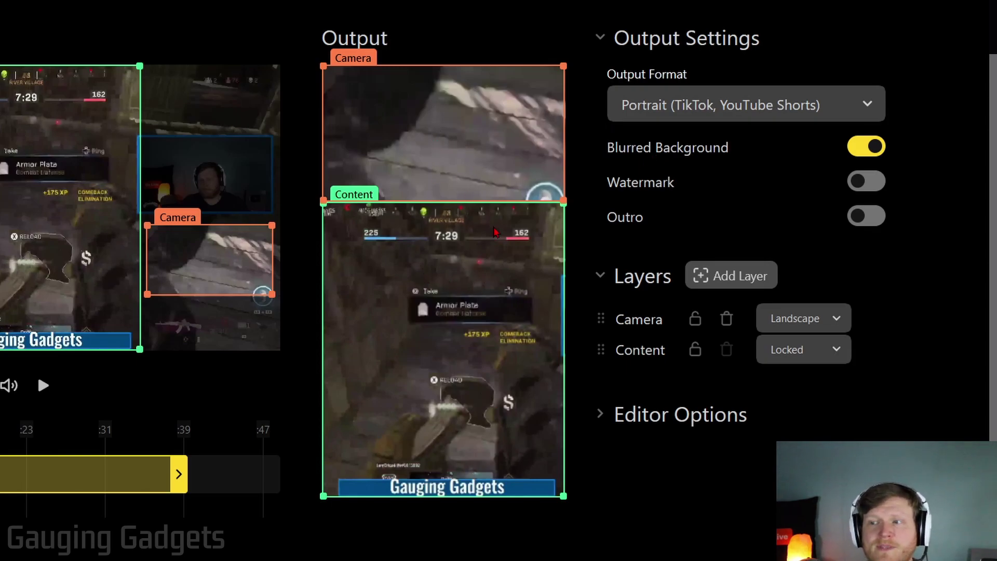
left_click_drag(457, 145, 457, 293)
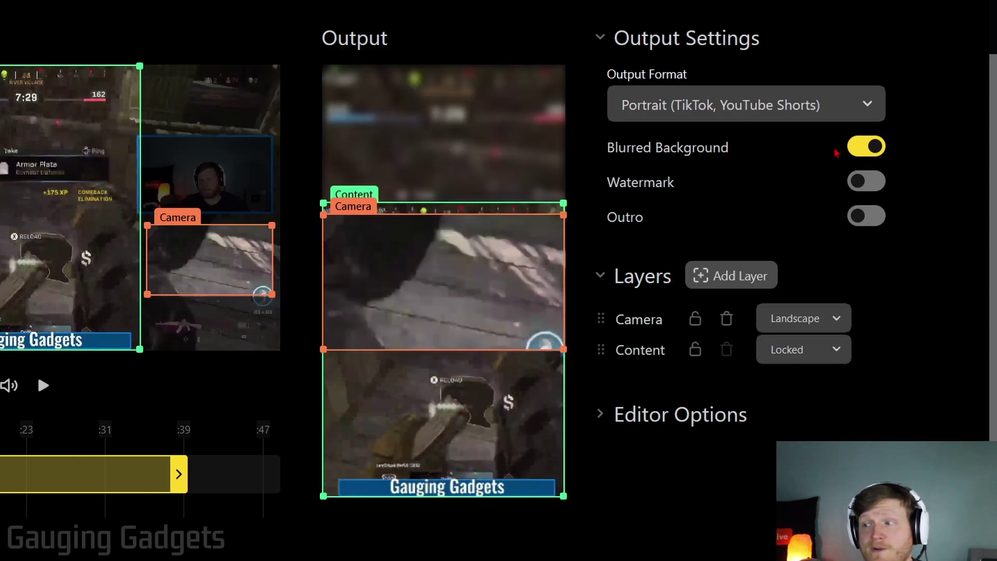
left_click(854, 148)
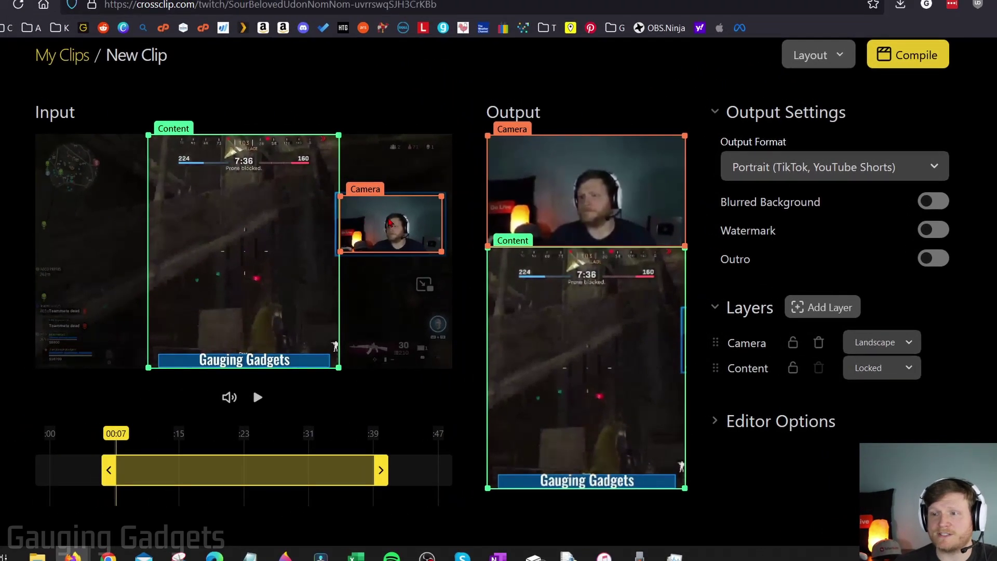
Step: Fine-tune the webcam and gameplay crops and set the Camera layer aspect to Unlocked
left_click_drag(589, 173, 594, 177)
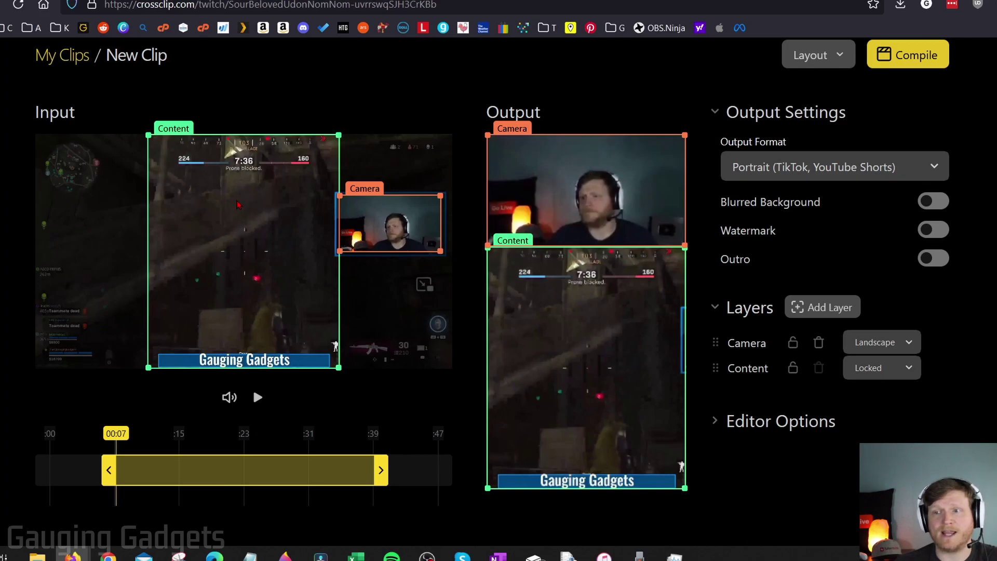
mouse_move(237, 206)
left_mouse_down()
mouse_move(245, 211)
mouse_move(232, 213)
left_mouse_up()
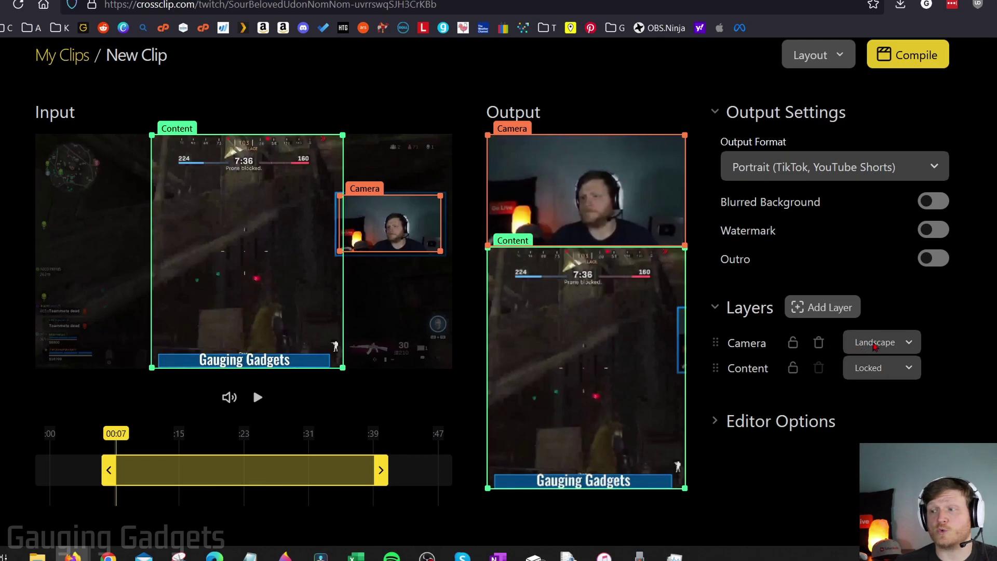
left_click(902, 345)
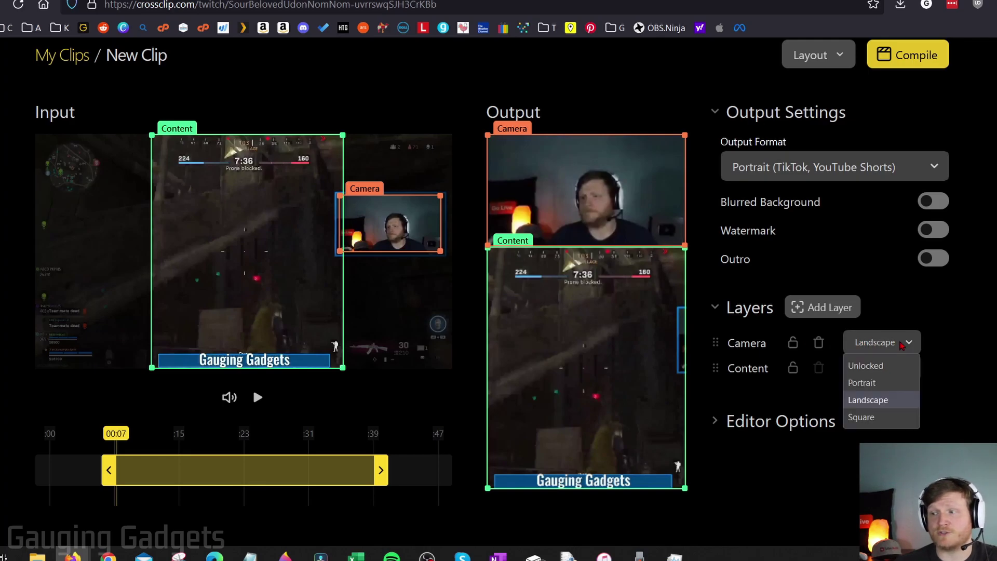
left_click(866, 365)
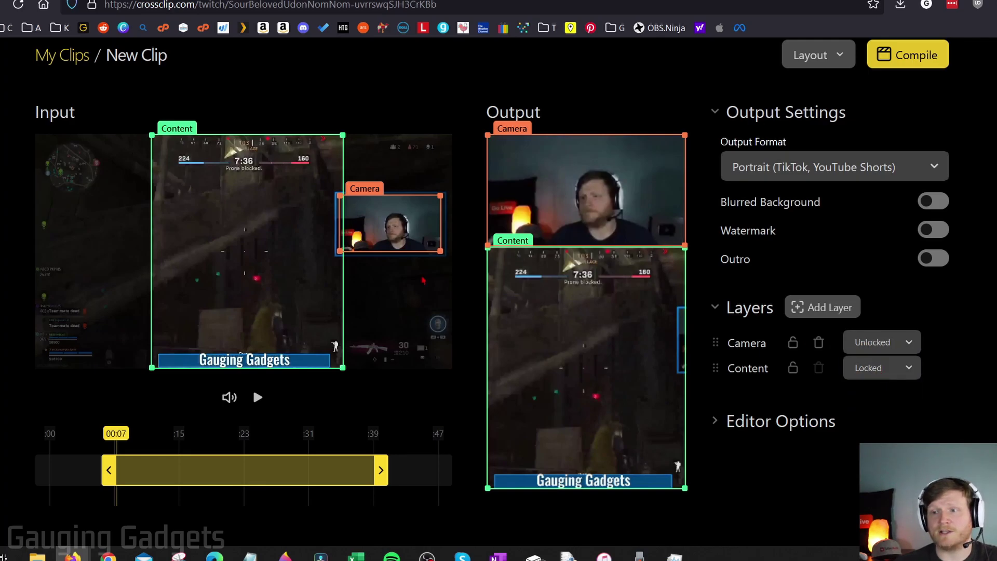
mouse_move(345, 257)
left_mouse_down()
mouse_move(393, 245)
mouse_move(344, 252)
left_mouse_up()
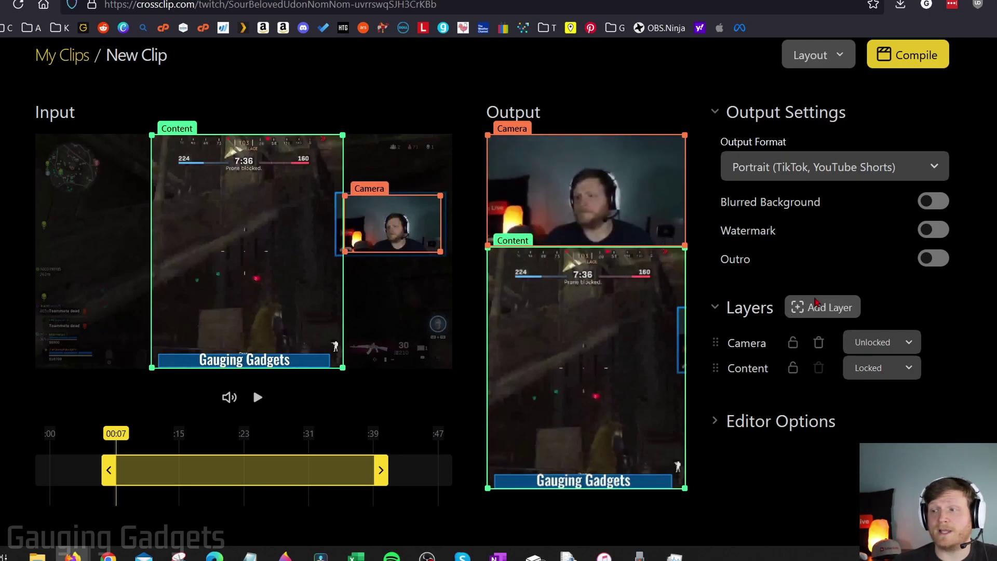
Step: Add Layer 1 as a square crop over the game's minimap
left_click(817, 309)
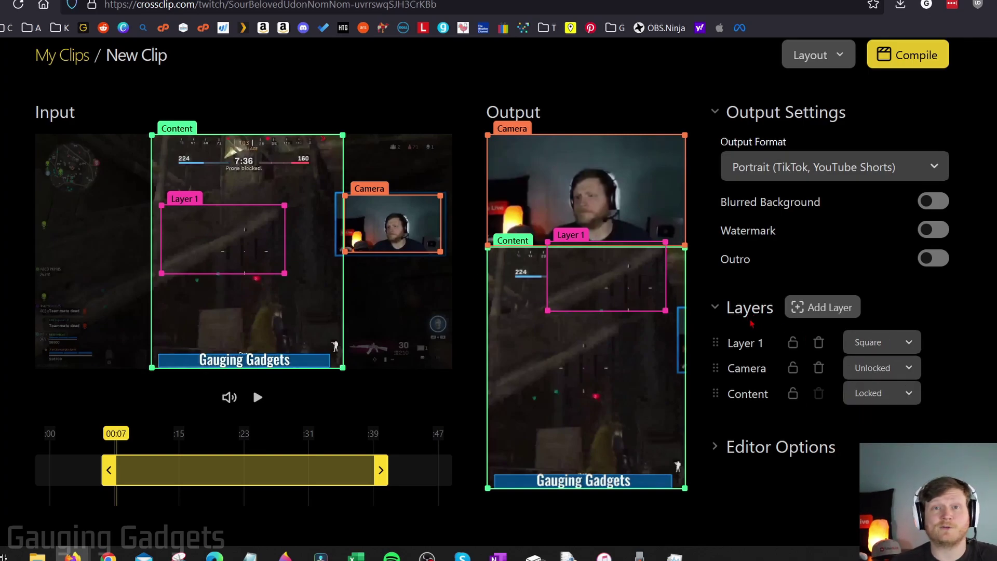
left_click_drag(227, 249, 100, 184)
left_click_drag(156, 205, 93, 189)
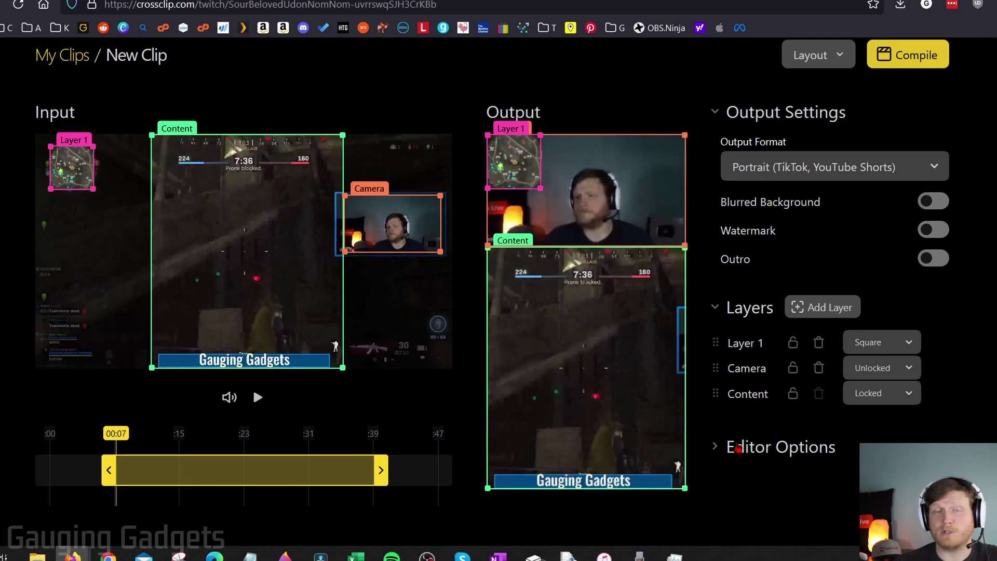
Step: Hide the crop borders in the input preview and the layer borders in the output
left_click(763, 447)
scroll(763, 446, "down", 1)
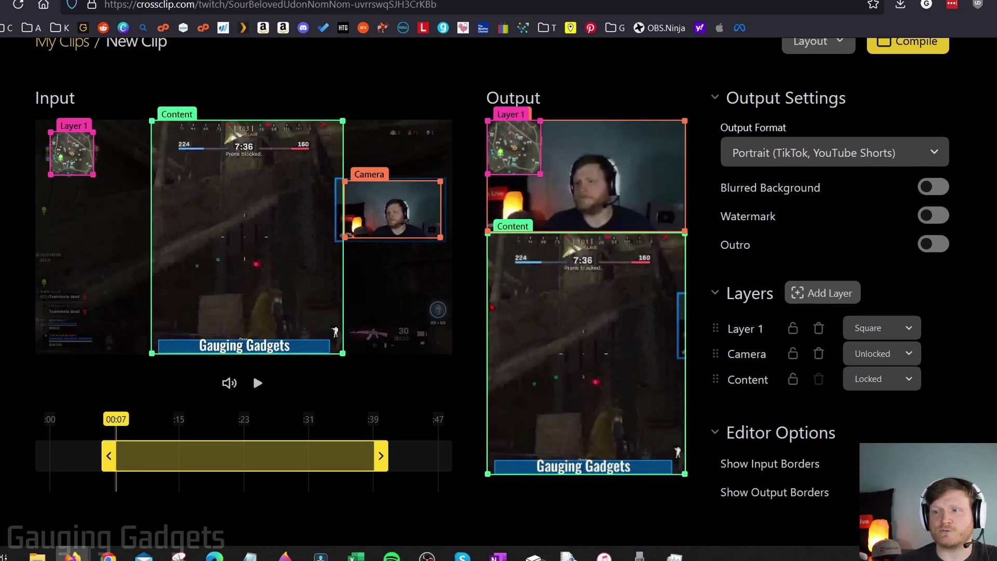
left_click(933, 464)
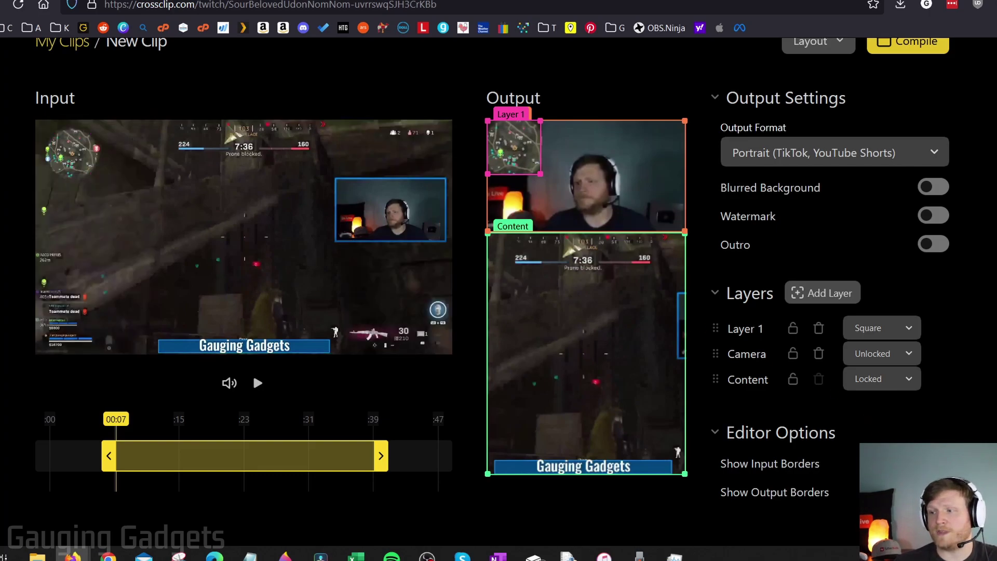
left_click(933, 492)
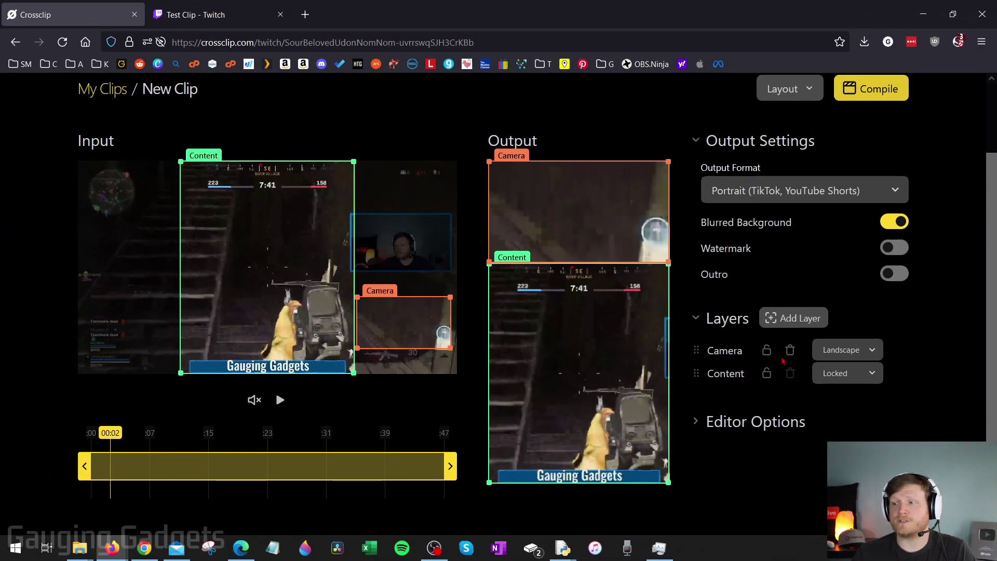
Step: Delete the camera layer, give Content a landscape crop, and lower it in the portrait frame
left_click(791, 353)
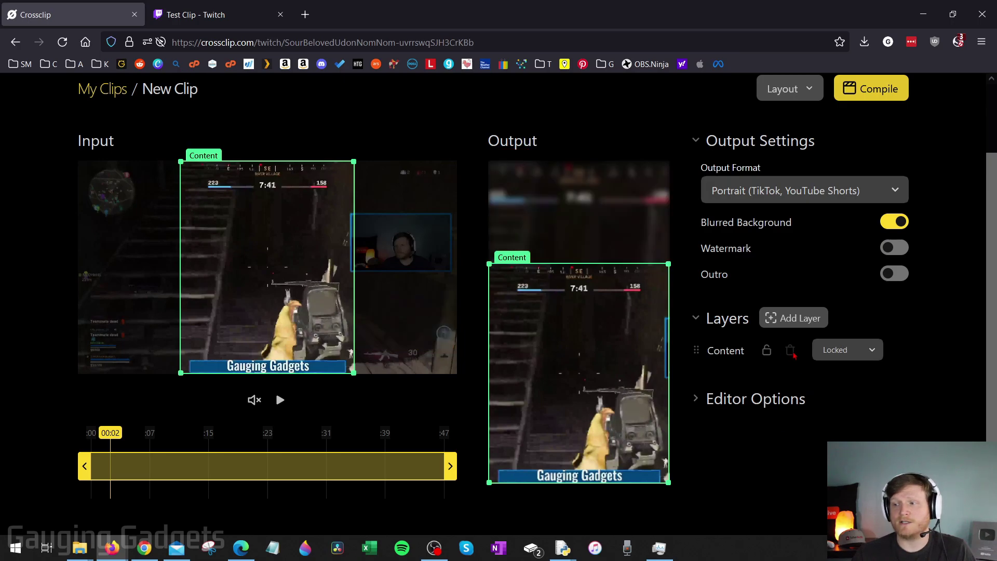
left_click(837, 361)
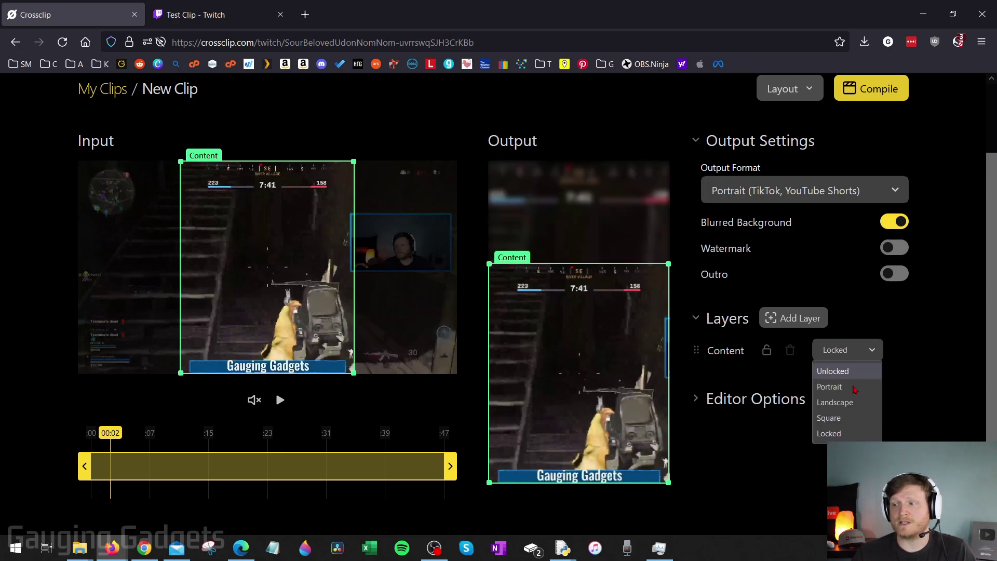
left_click(844, 413)
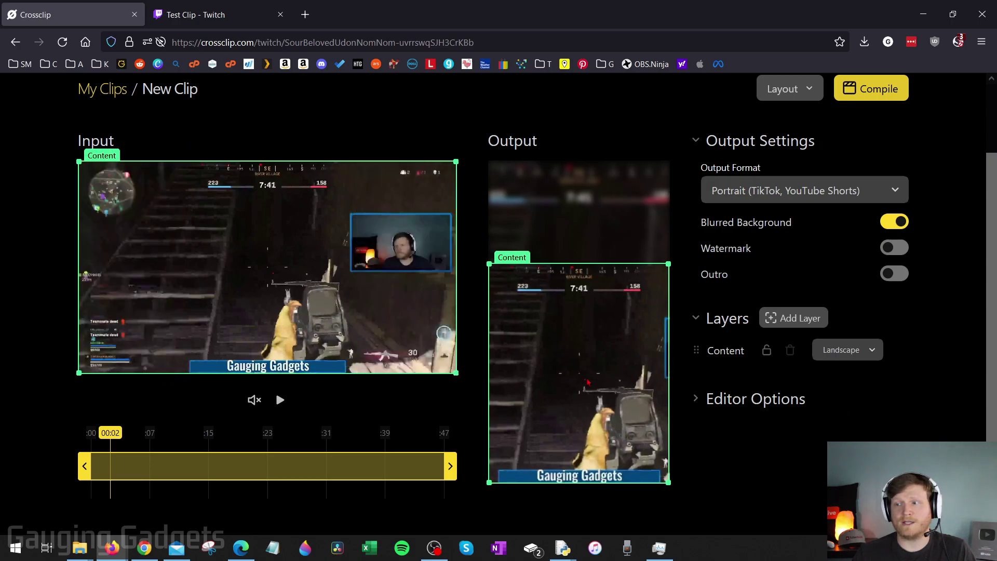
left_click_drag(585, 383, 585, 321)
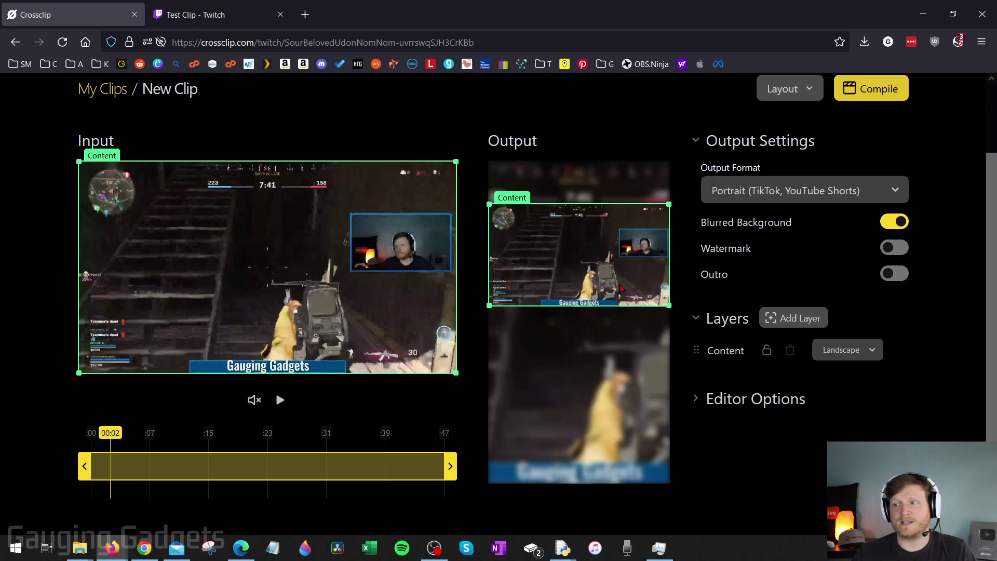
left_click_drag(621, 289, 590, 324)
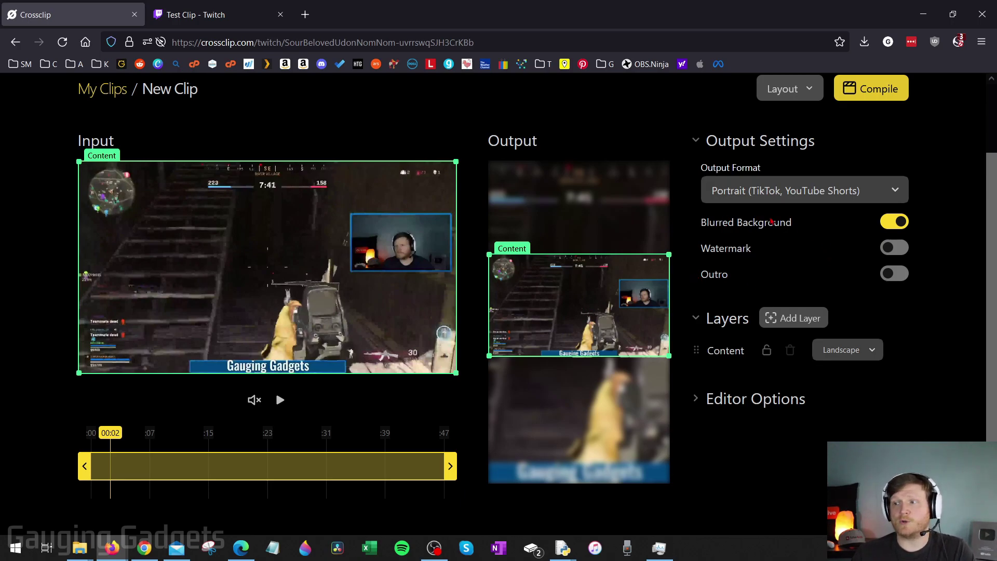
Step: Toggle Blurred Background off and on, nudge the webcam crop, and narrow the gameplay crop
left_click(894, 222)
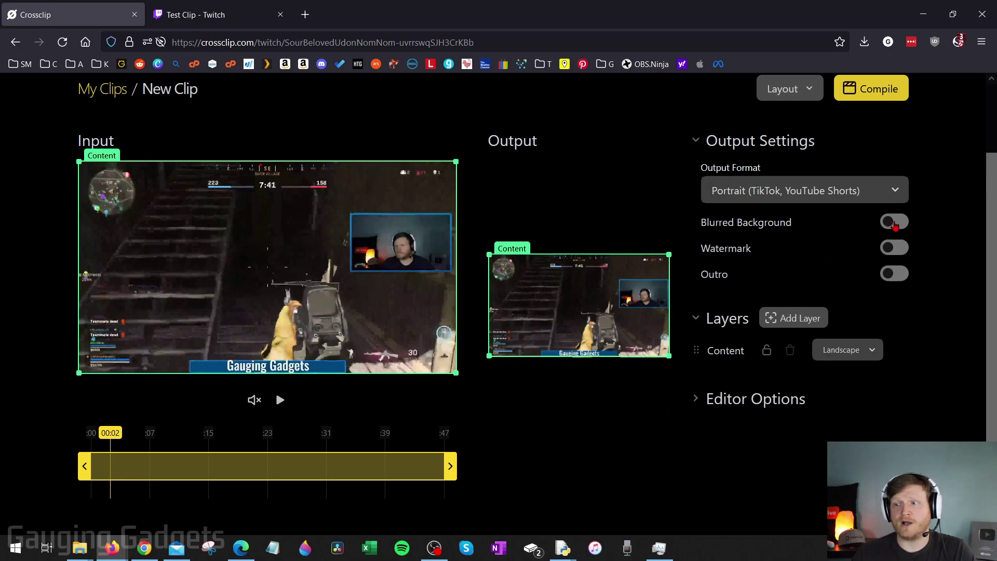
left_click(894, 224)
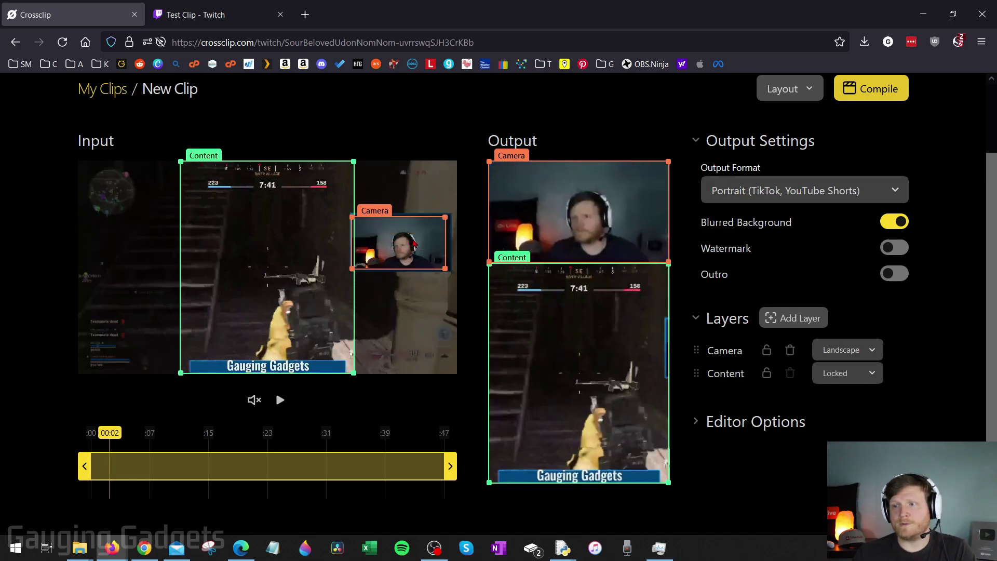
left_click_drag(414, 242, 417, 243)
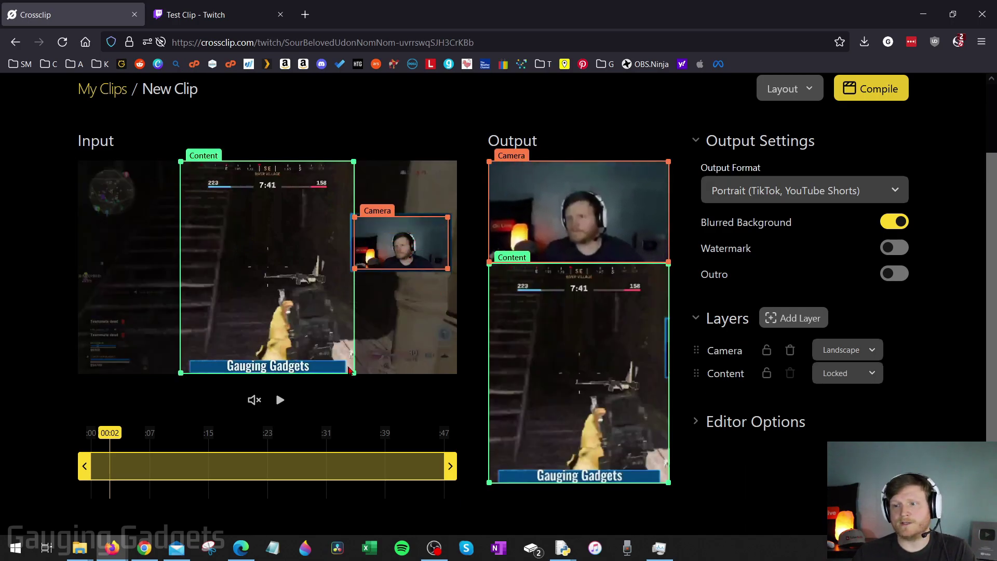
left_click_drag(349, 370, 312, 336)
scroll(276, 168, "up", 2)
scroll(522, 192, "down", 2)
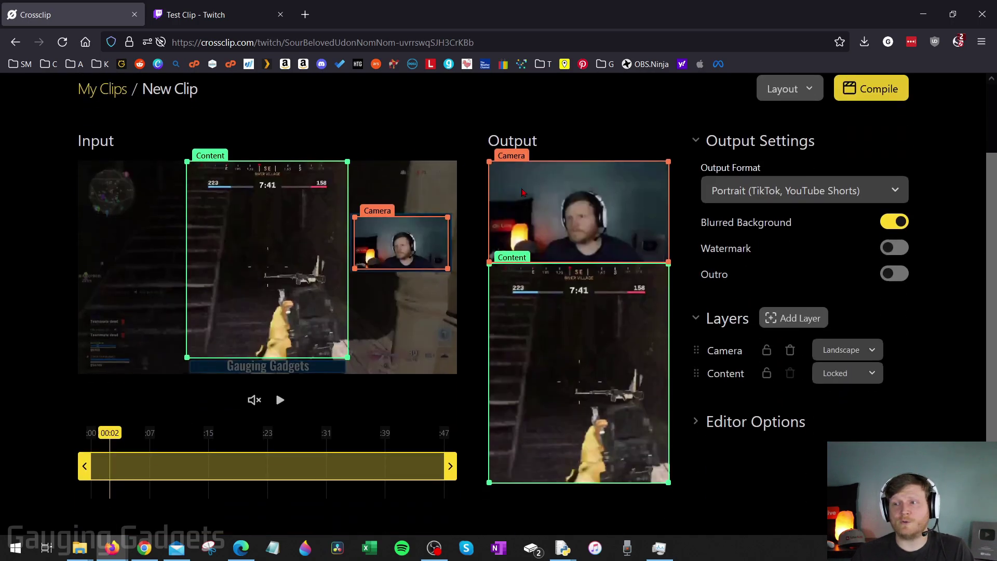
scroll(458, 192, "up", 2)
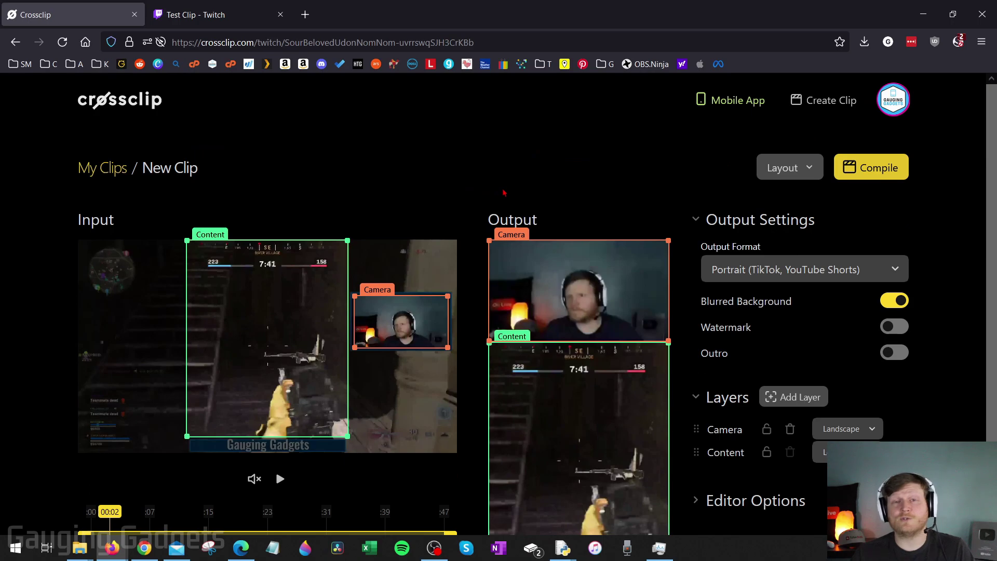
Step: Compile the clip titled 'Test CrossClip' at 60 FPS and 1080p
left_click(871, 167)
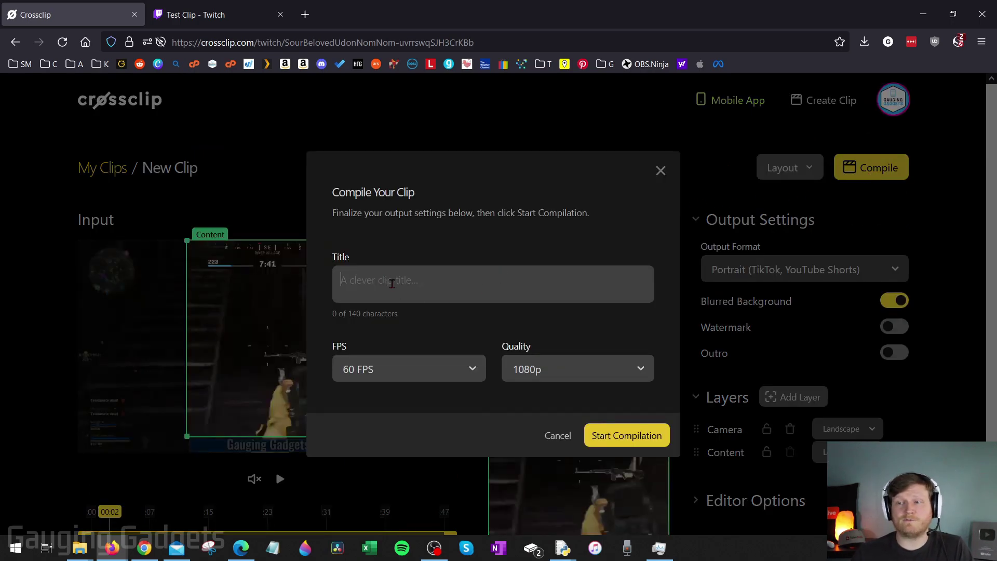
type("Test CrossClip")
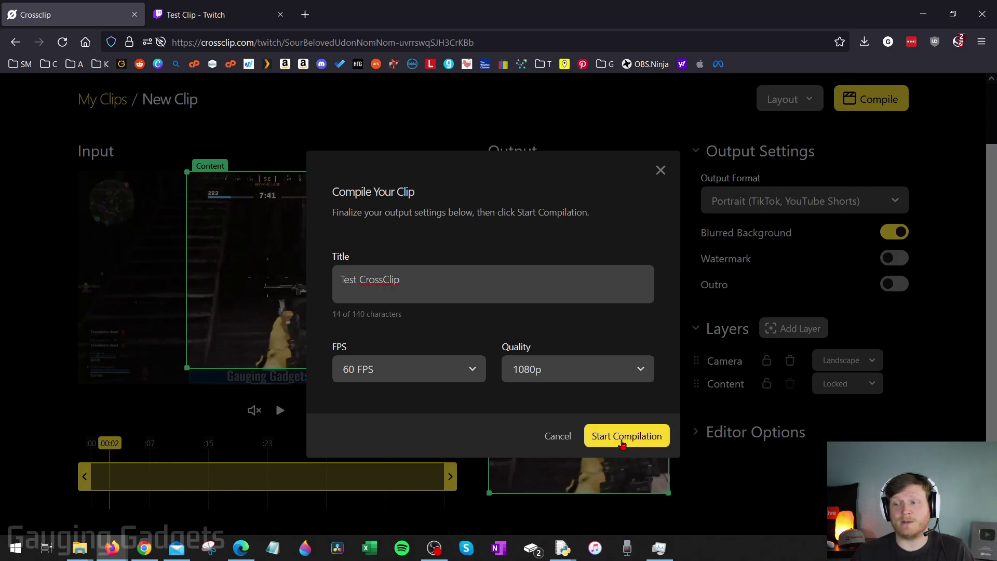
left_click(622, 441)
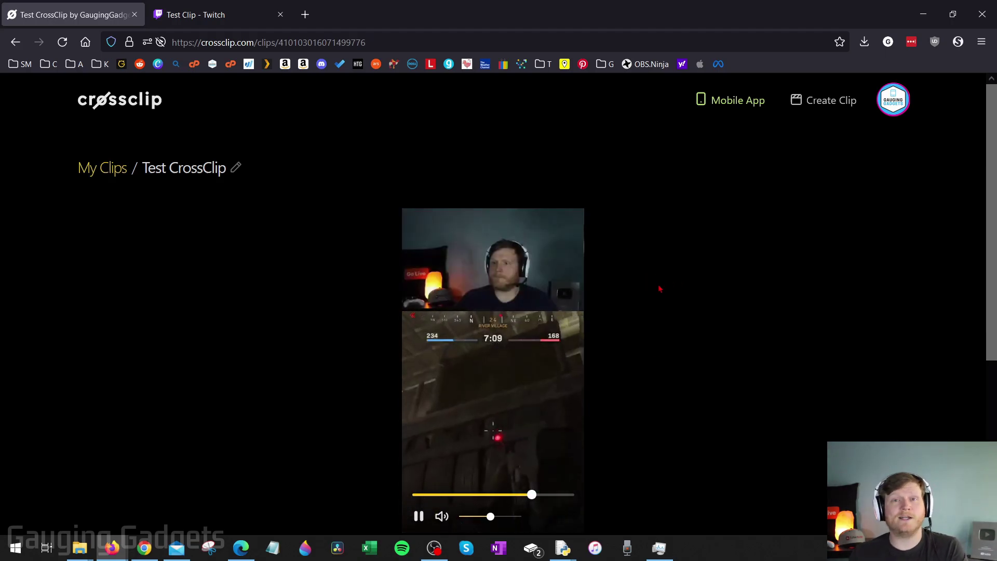
Step: Scroll the clip page to the download, share, Add to Montage and TikTok buttons
scroll(633, 329, "down", 5)
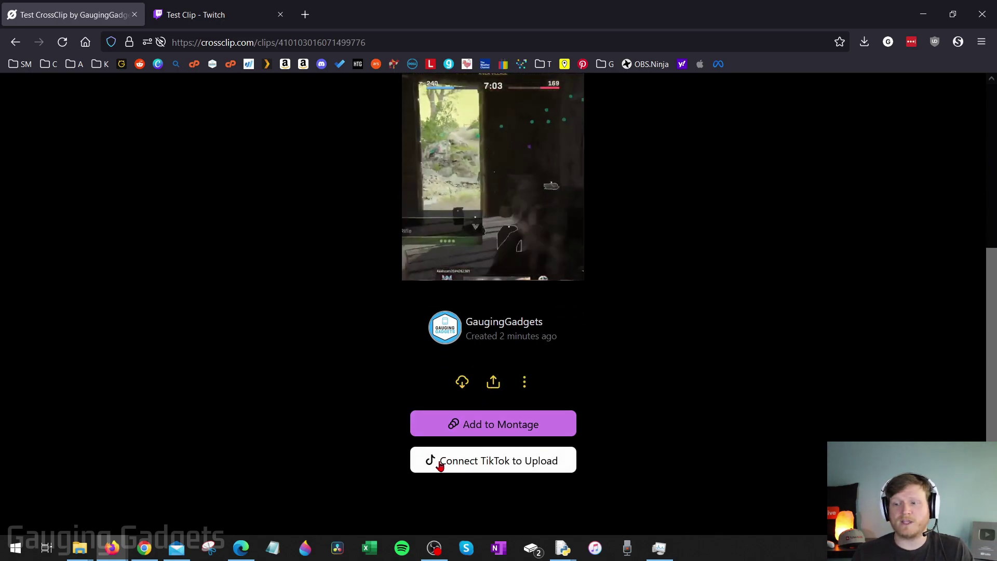
scroll(643, 423, "up", 1)
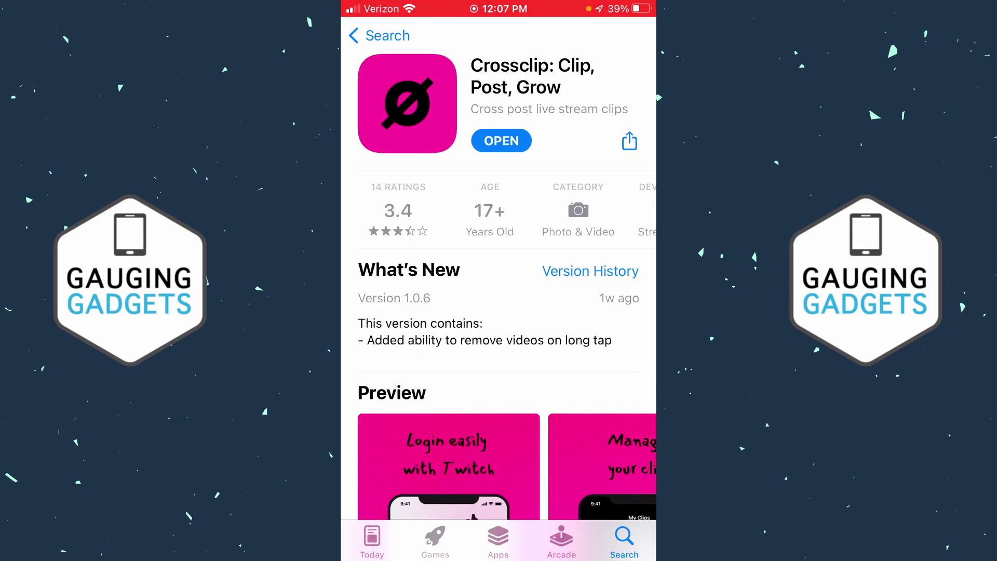
Step: Launch the Crossclip app and open the compiled clip from My Clips
left_click(501, 141)
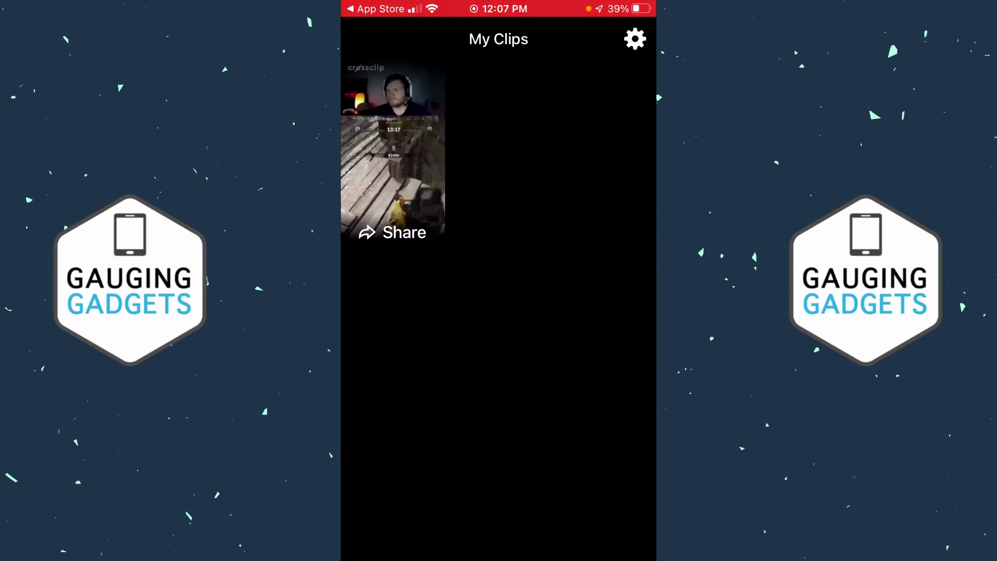
left_click(392, 151)
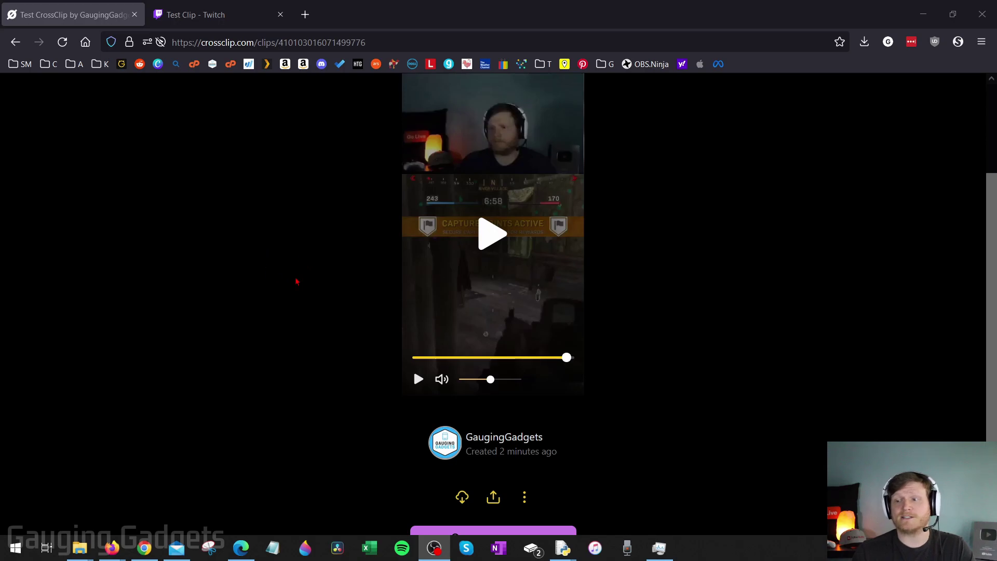
Step: Go to My Clips from the account menu
scroll(296, 281, "up", 3)
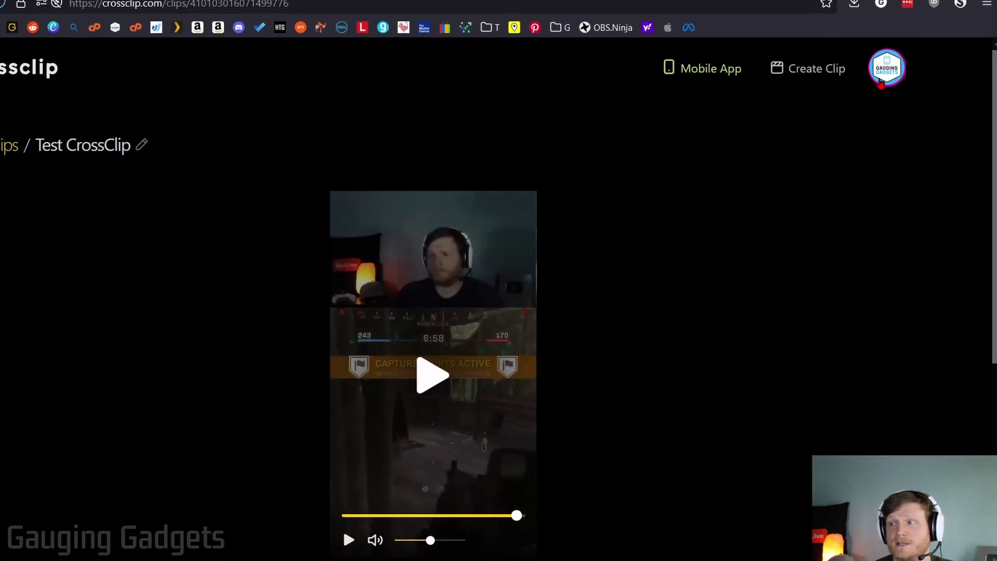
left_click(886, 77)
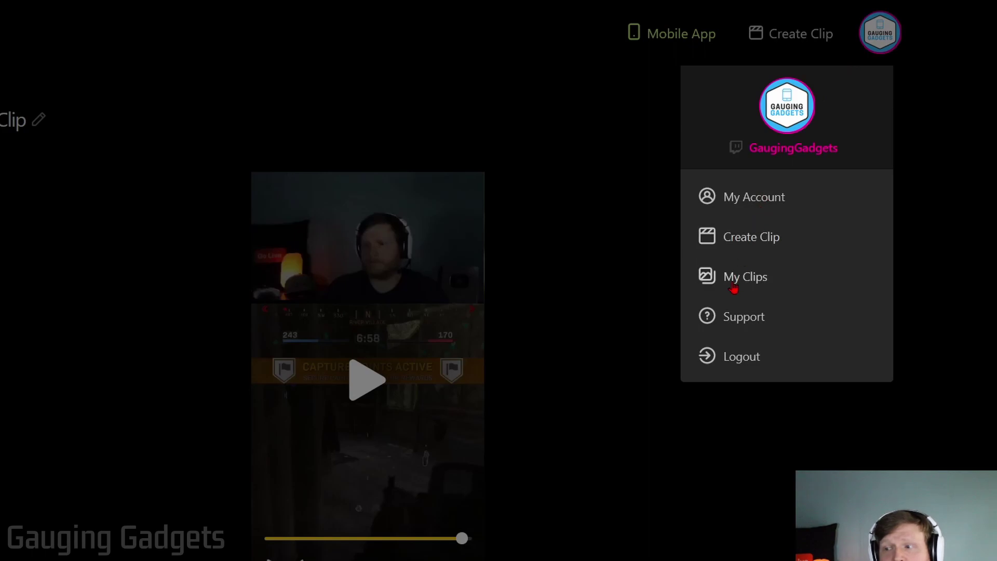
left_click(732, 286)
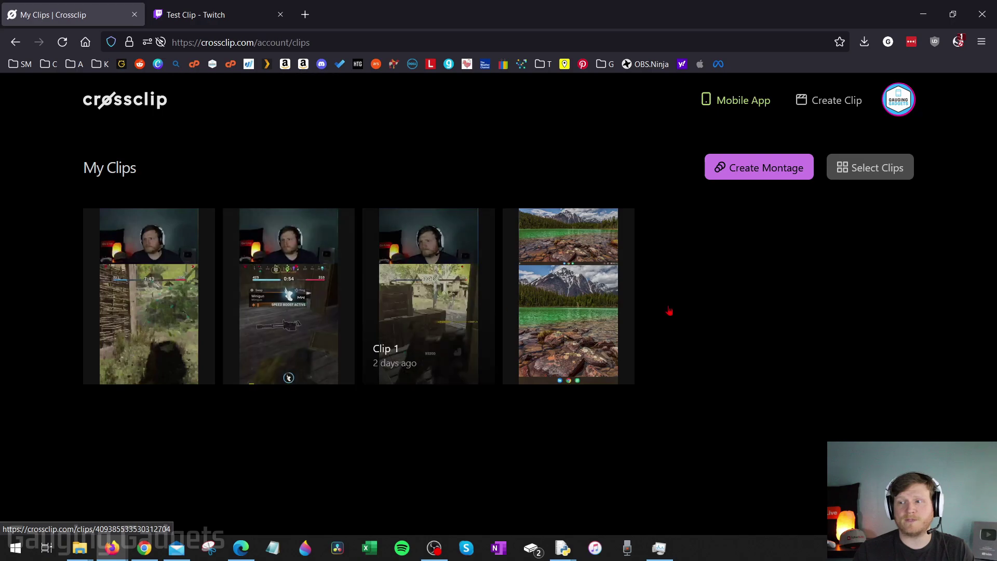
Step: Start a montage titled 'Montage Test' with the Smooth Up transition
left_click(752, 174)
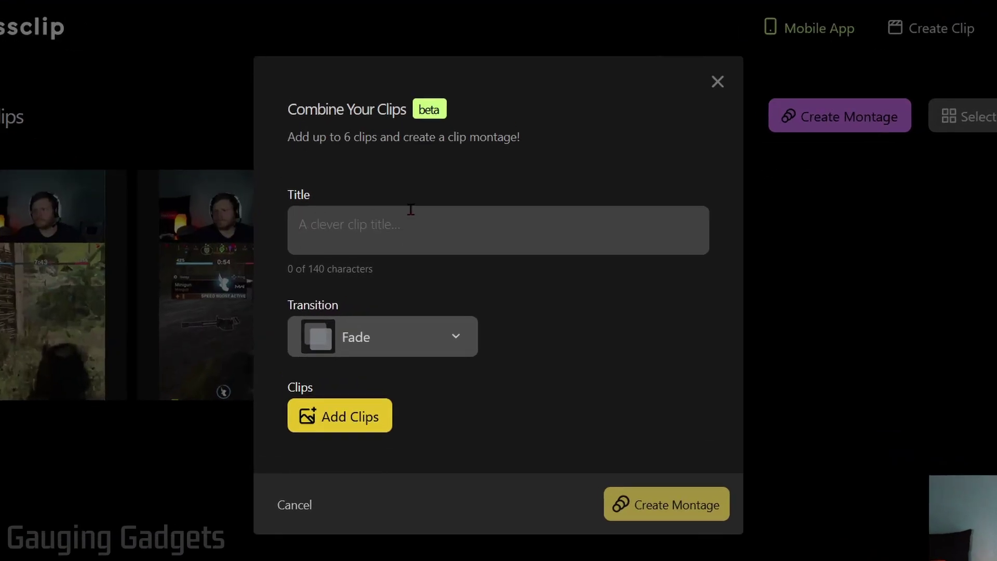
left_click(410, 209)
type("Montage Test")
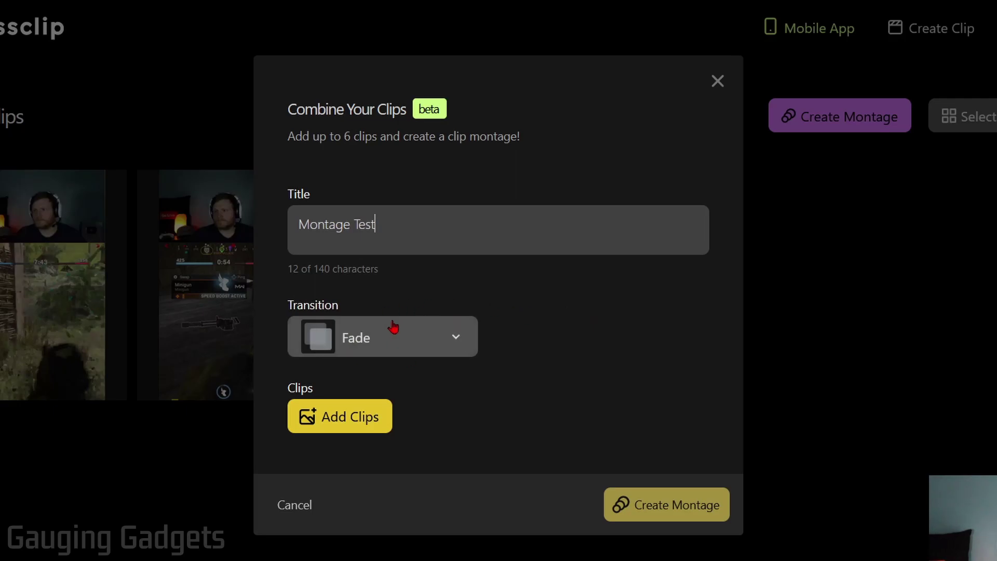
left_click(387, 341)
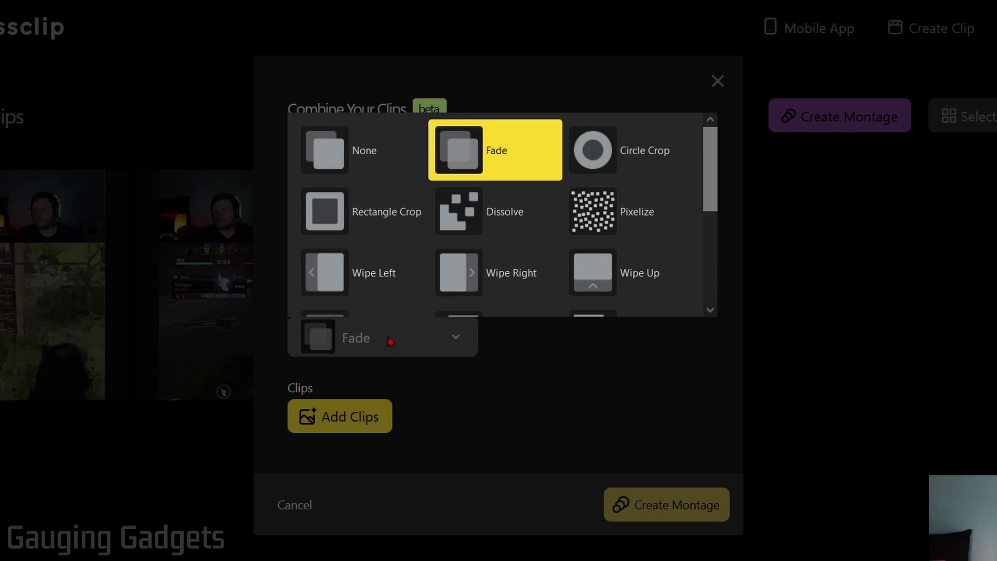
left_click_drag(711, 163, 713, 287)
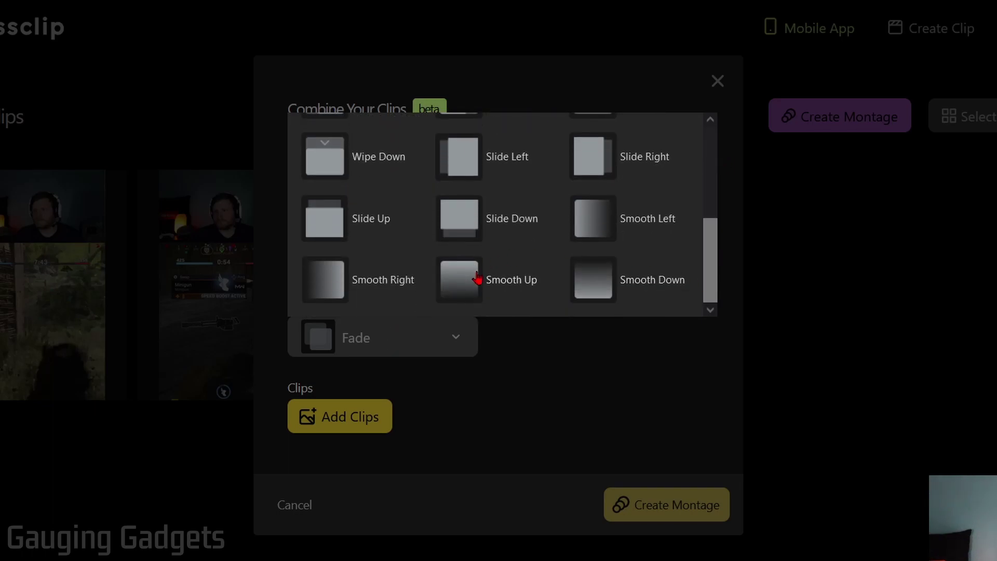
left_click(479, 276)
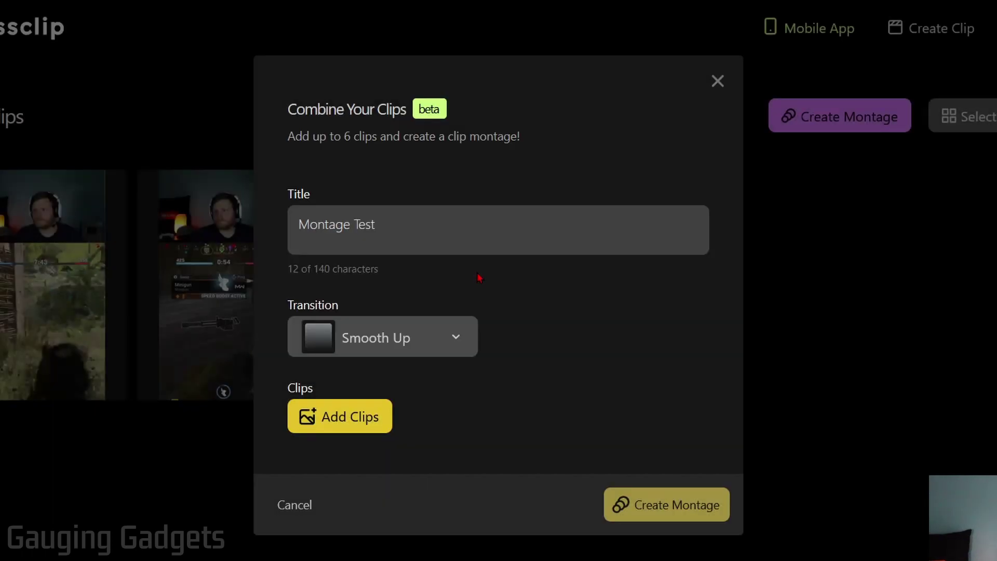
Step: Add three saved clips to the montage and start compiling it
left_click(316, 428)
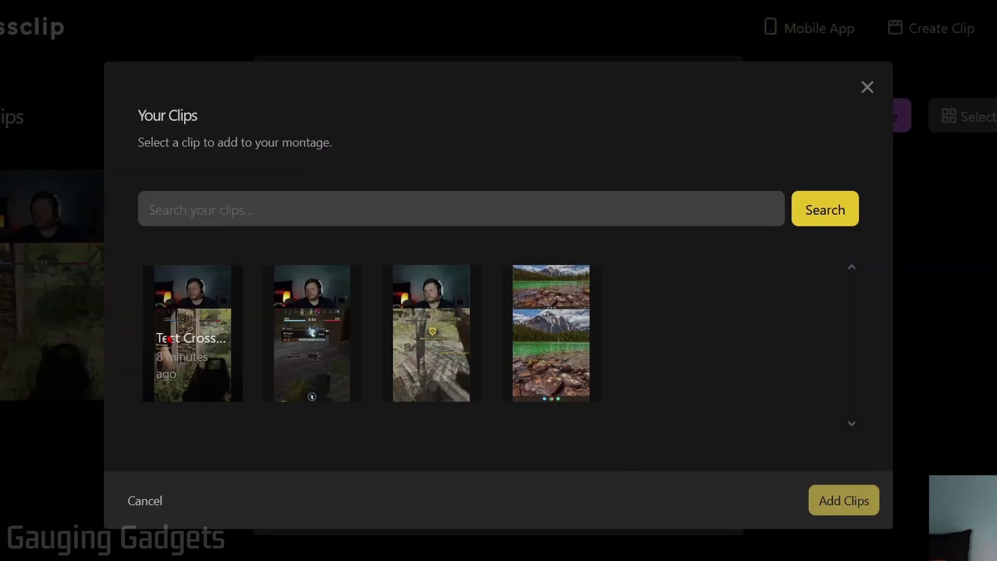
left_click(192, 333)
left_click(311, 332)
left_click(429, 332)
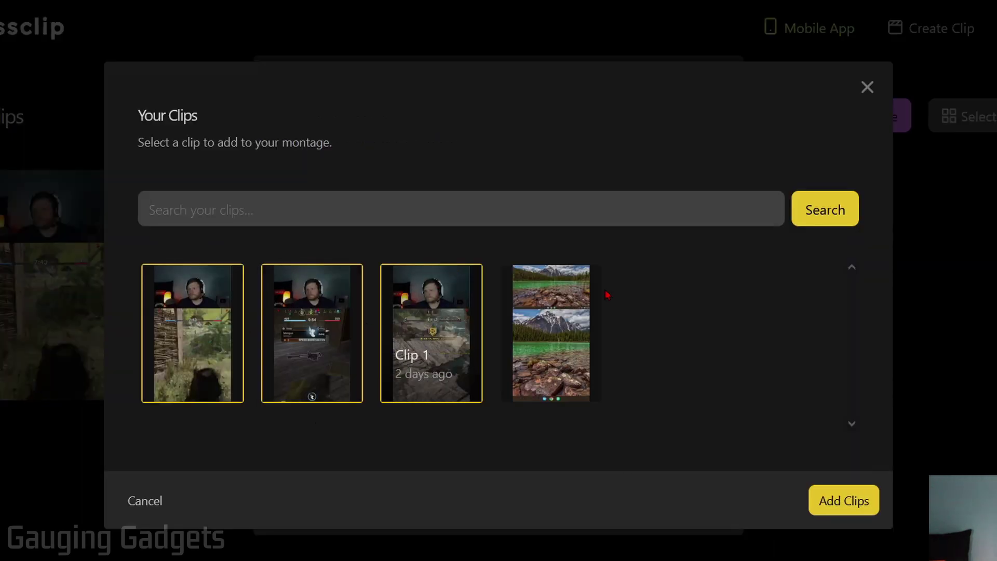
left_click(839, 500)
scroll(499, 364, "down", 2)
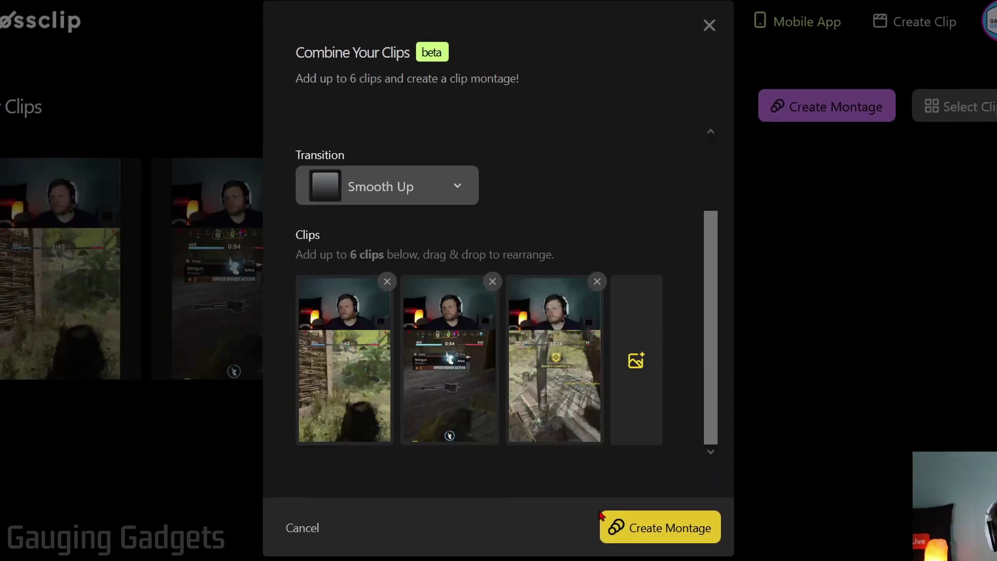
left_click(644, 528)
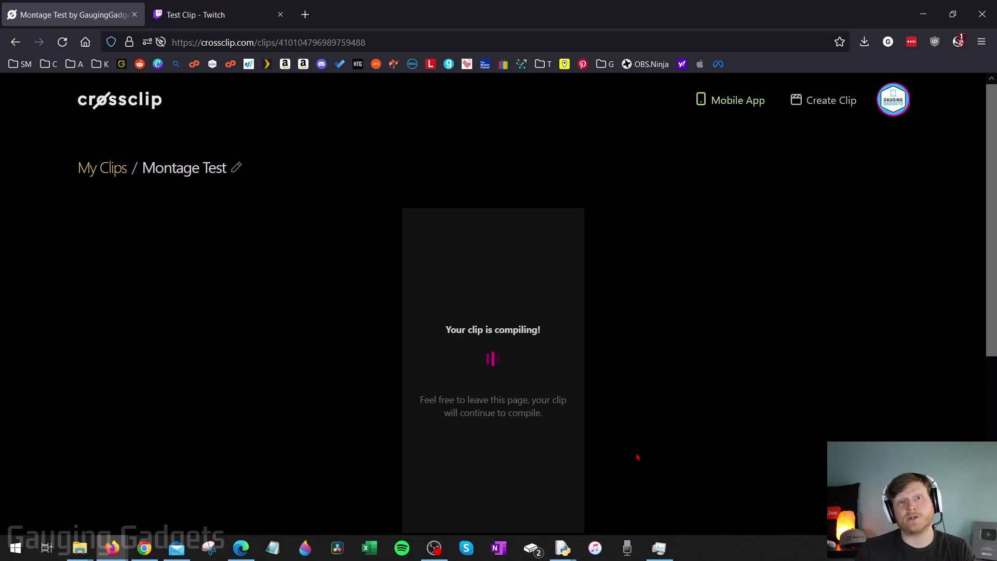
Step: Play the Montage Test video and pause it just after a clip-to-clip transition
scroll(643, 455, "down", 2)
scroll(712, 314, "down", 4)
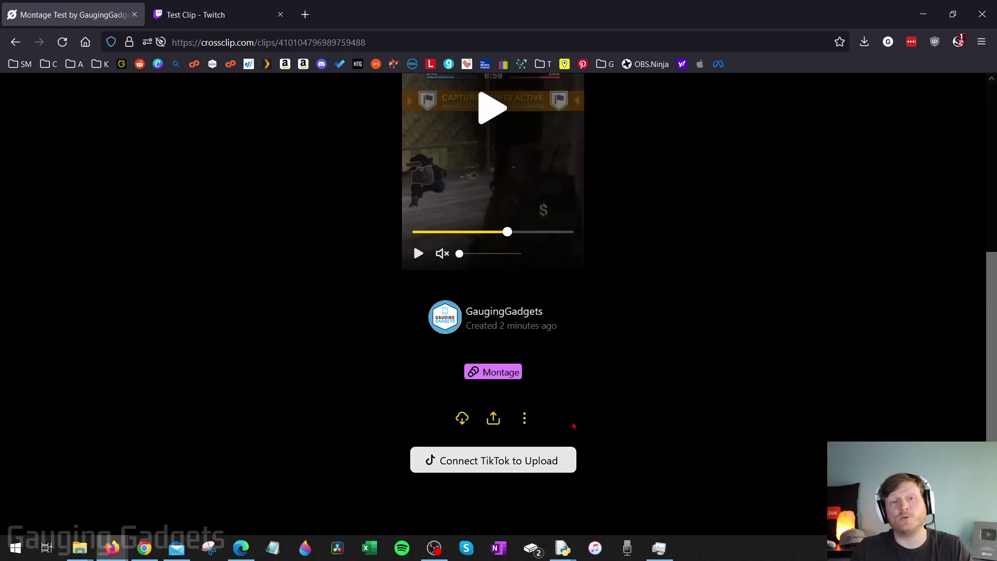
scroll(573, 413, "up", 4)
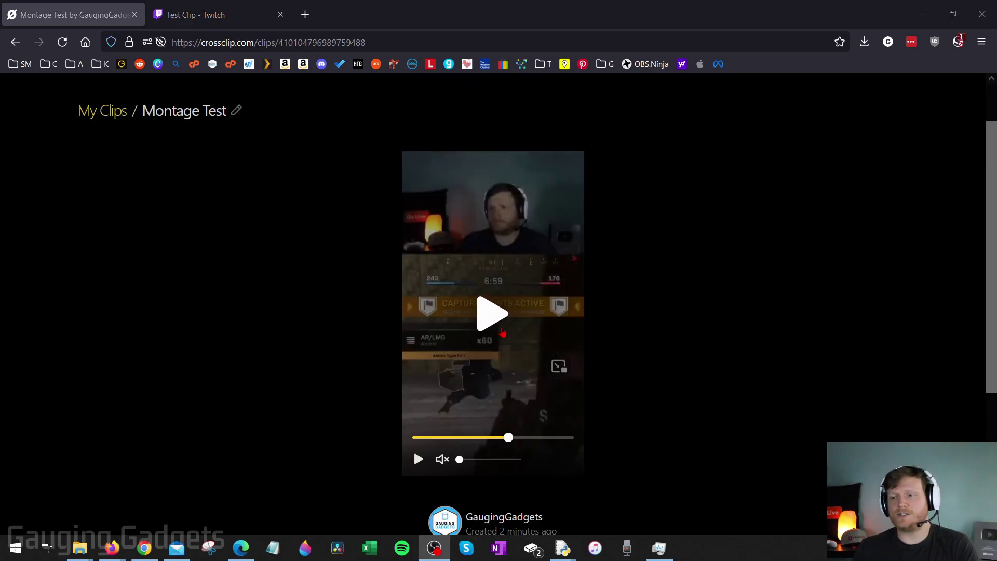
left_click(496, 324)
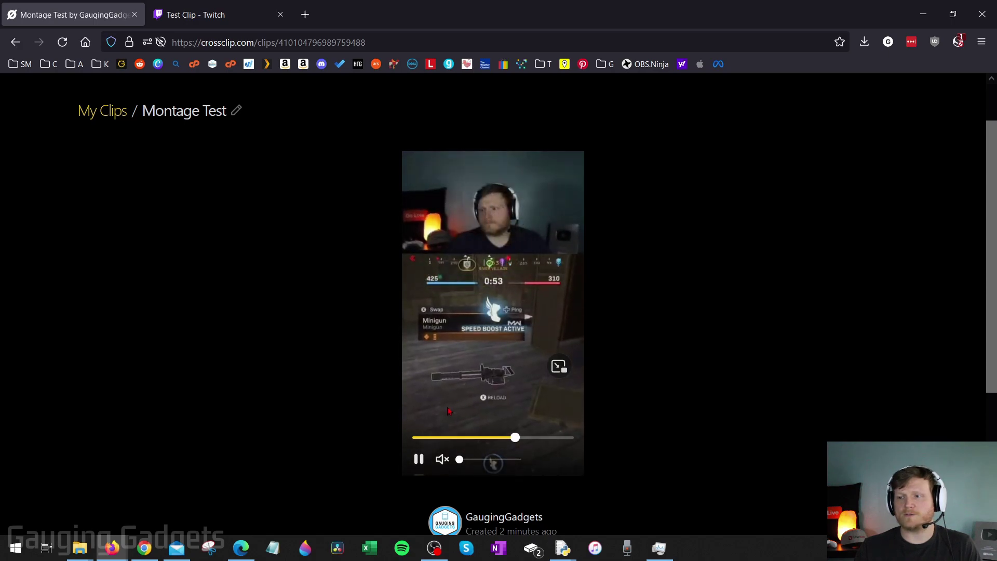
left_click(530, 403)
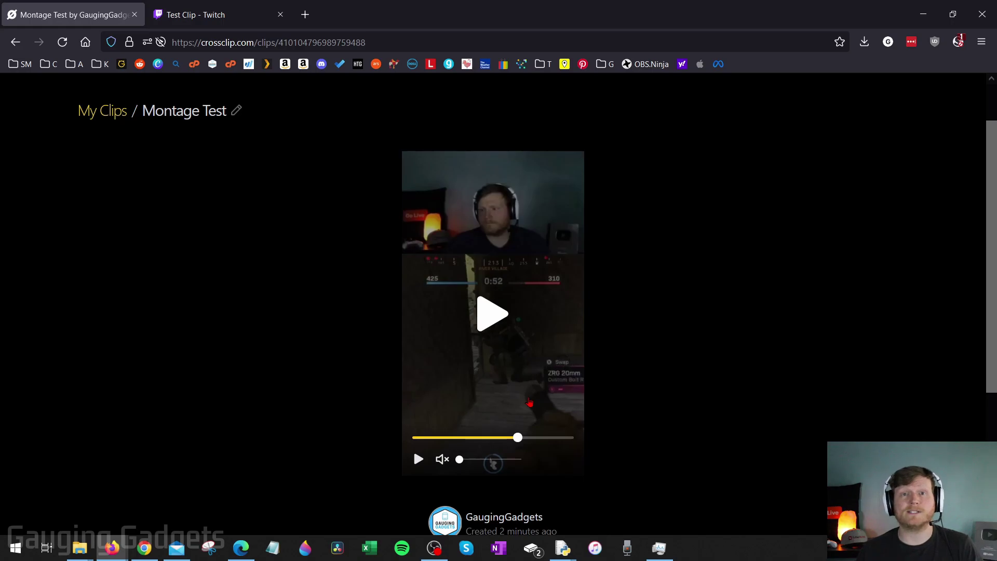
Step: Go back to the My Clips page via its breadcrumb
scroll(530, 403, "up", 2)
left_click(110, 169)
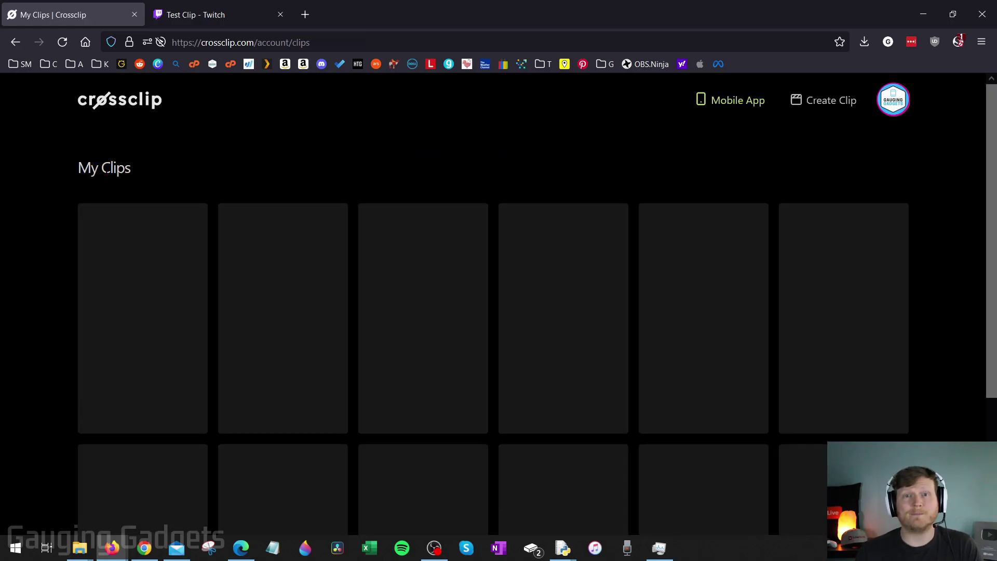